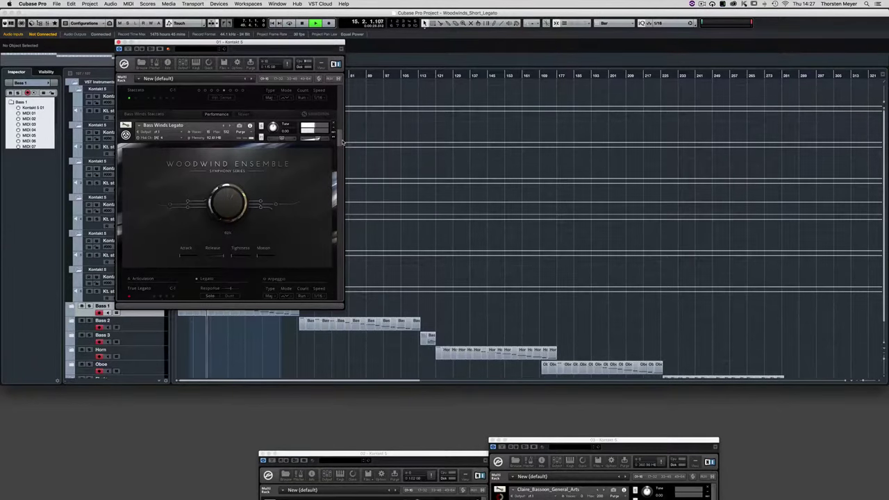
Follow the playback through the Symphony Series bass winds, bassoons and contrabassoon staccato and legato patches in the first Kontakt rack
scroll(343, 143, "down", 5)
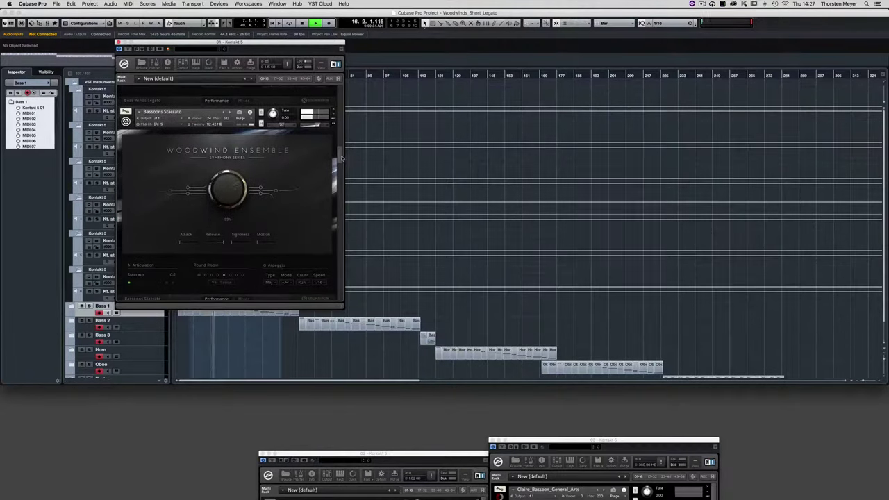
left_click_drag(341, 158, 344, 175)
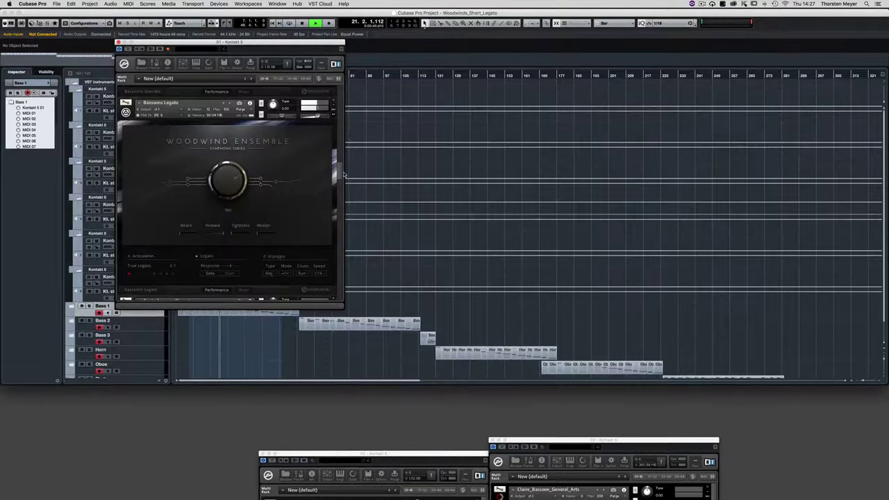
left_click_drag(344, 174, 344, 190)
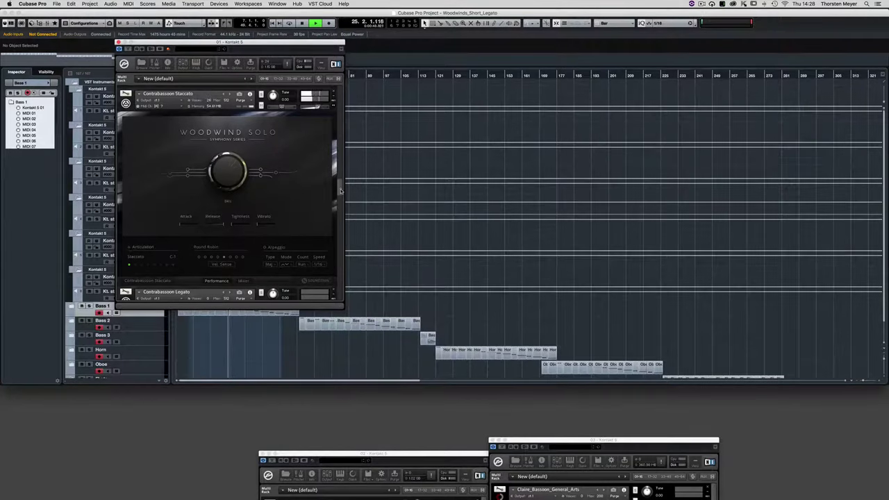
scroll(341, 190, "down", 5)
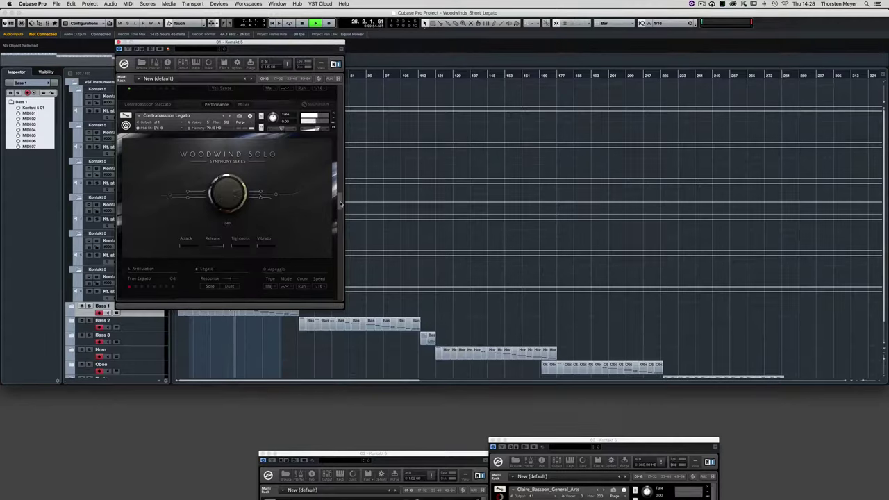
scroll(340, 204, "down", 3)
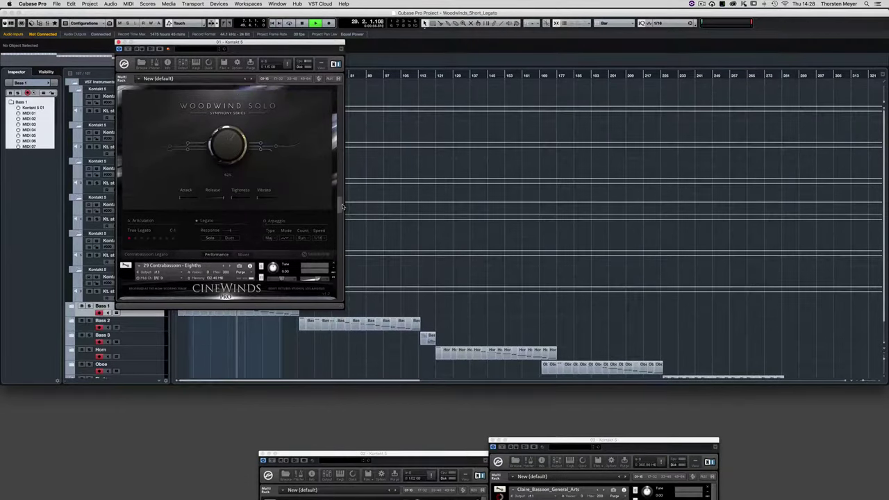
scroll(341, 204, "up", 2)
scroll(344, 208, "down", 5)
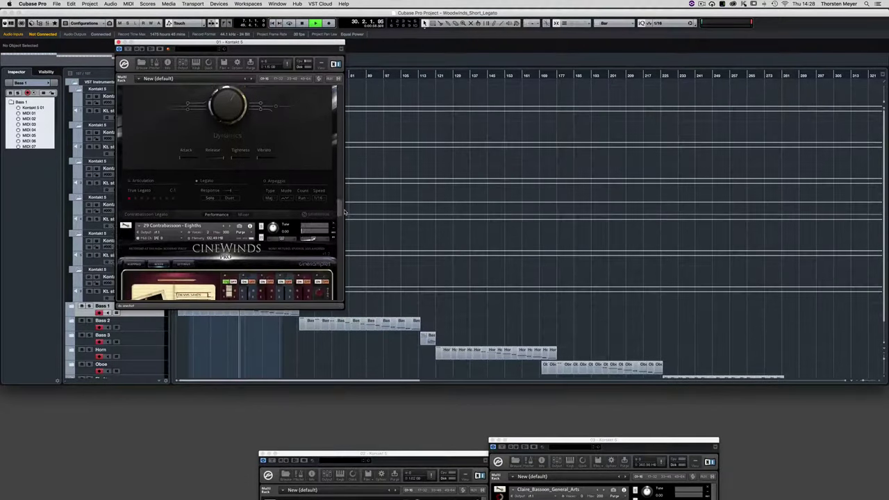
Audition the CineWinds Pro contrabassoon and contrabass clarinet, 8DIO Majestica Winds Low and Symphobia Woodwind Ensemble patches during playback
scroll(346, 219, "down", 1)
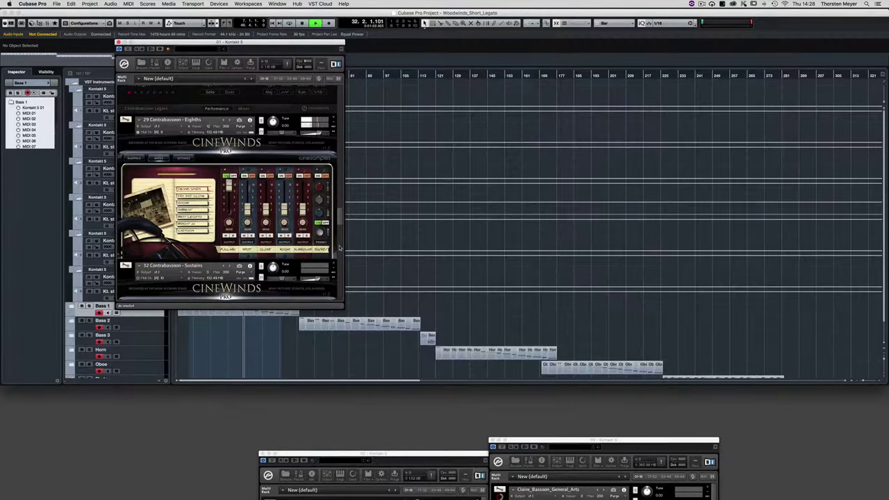
scroll(341, 234, "down", 3)
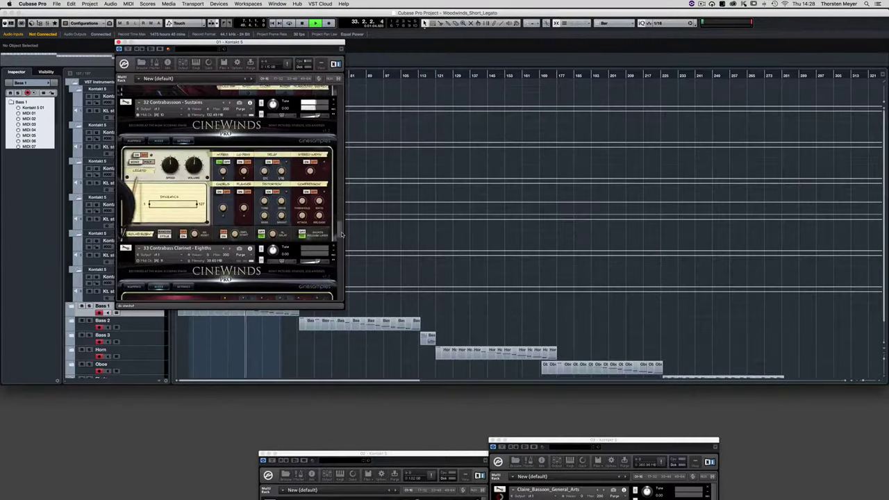
scroll(341, 235, "down", 2)
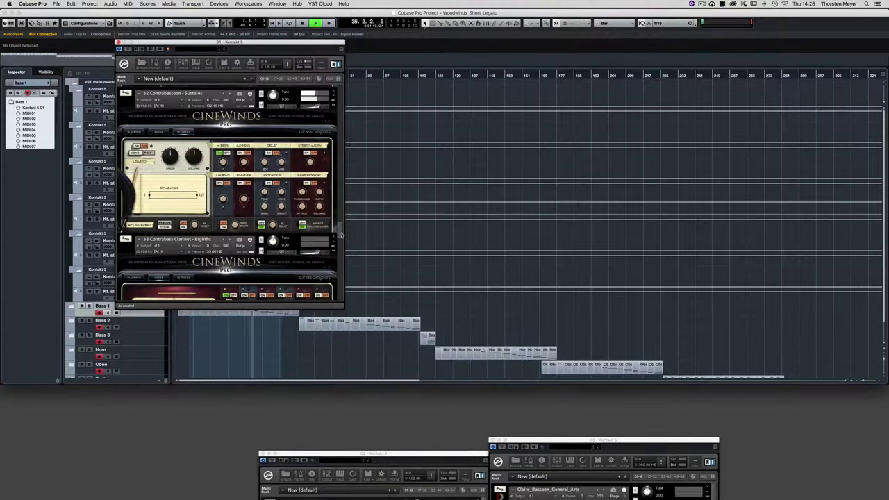
left_click_drag(340, 235, 341, 245)
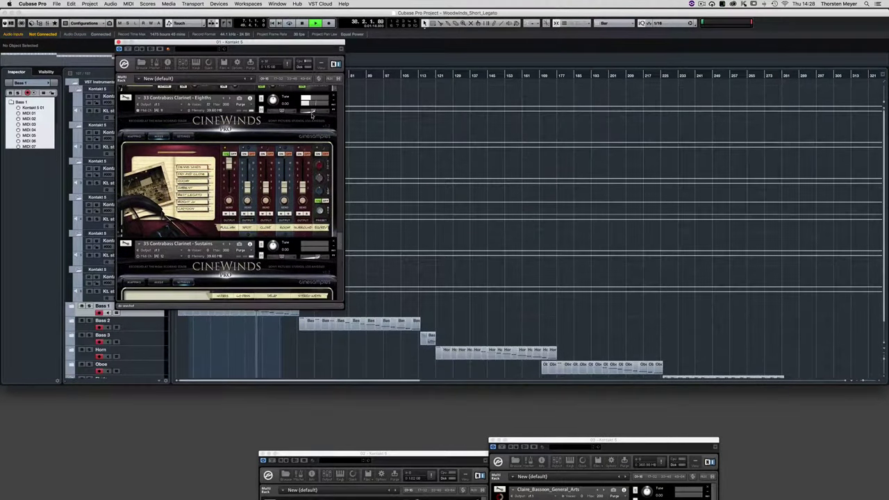
left_click(313, 115)
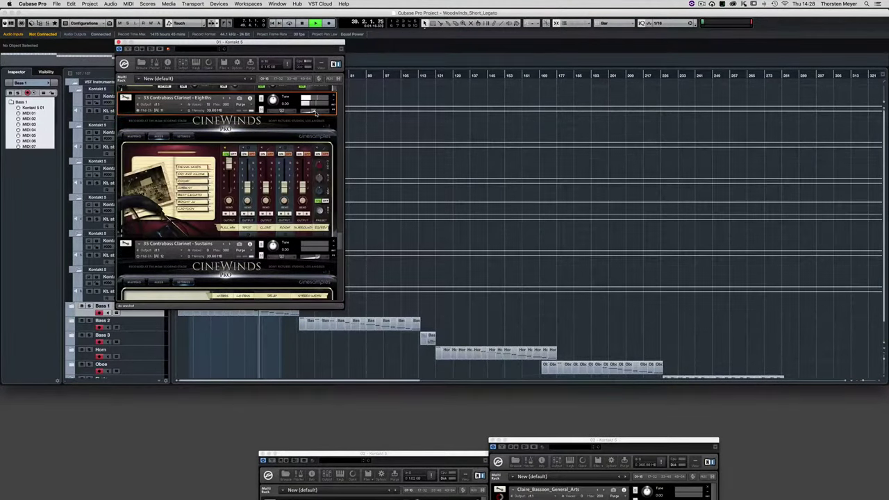
left_click_drag(340, 235, 344, 247)
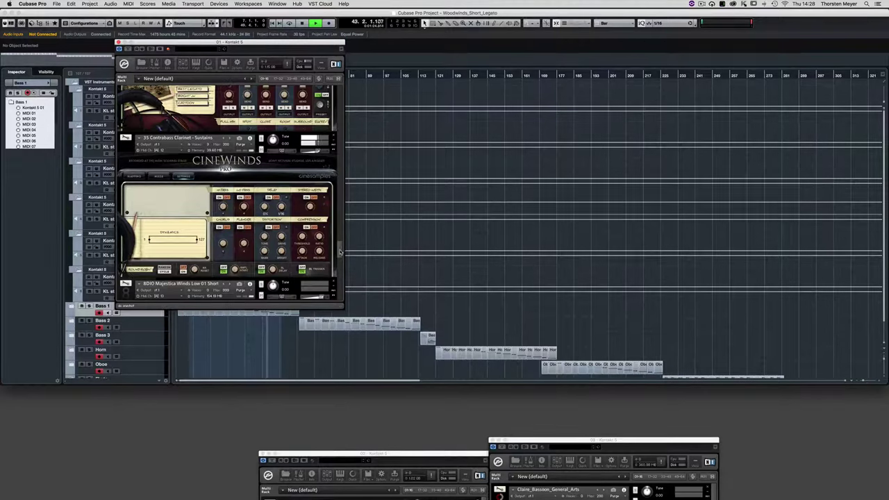
left_click_drag(340, 252, 340, 264)
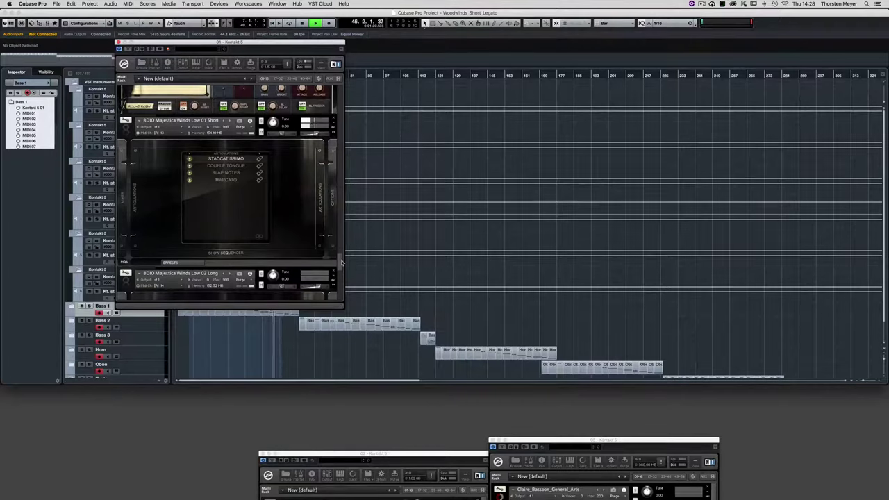
left_click_drag(342, 262, 342, 278)
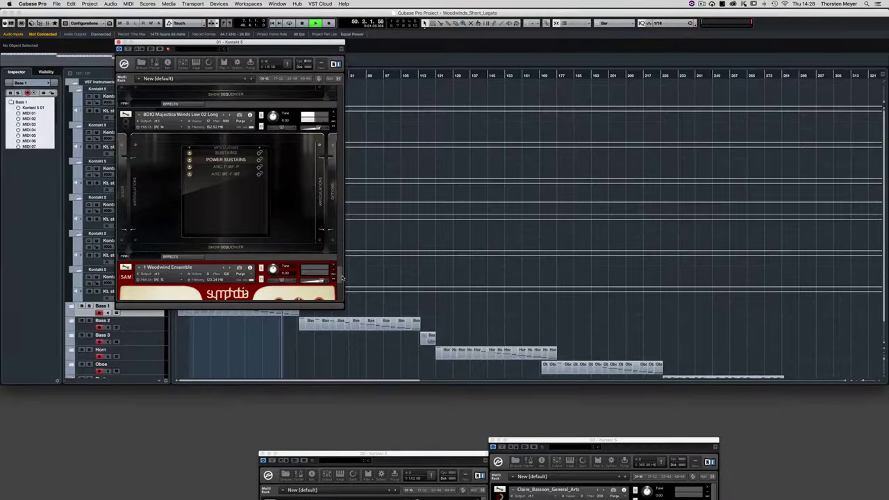
left_click_drag(341, 276, 343, 285)
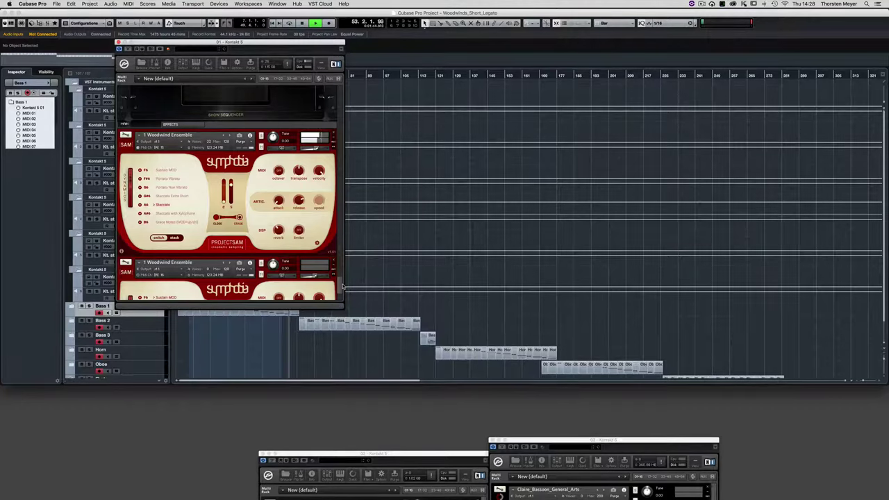
left_click_drag(343, 287, 340, 303)
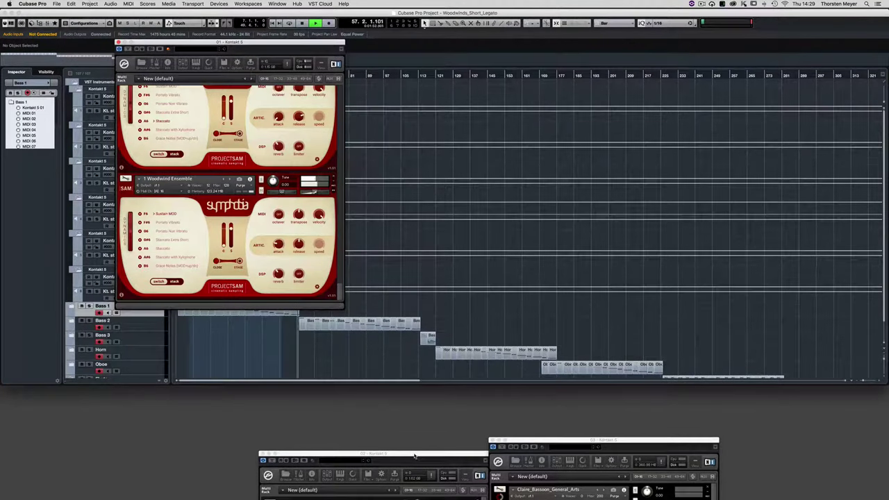
Bring the 02 Kontakt 5 window up over the arrangement and shorten it until the Bass 1 and Bass 2 clips are uncovered
left_click_drag(415, 455, 431, 46)
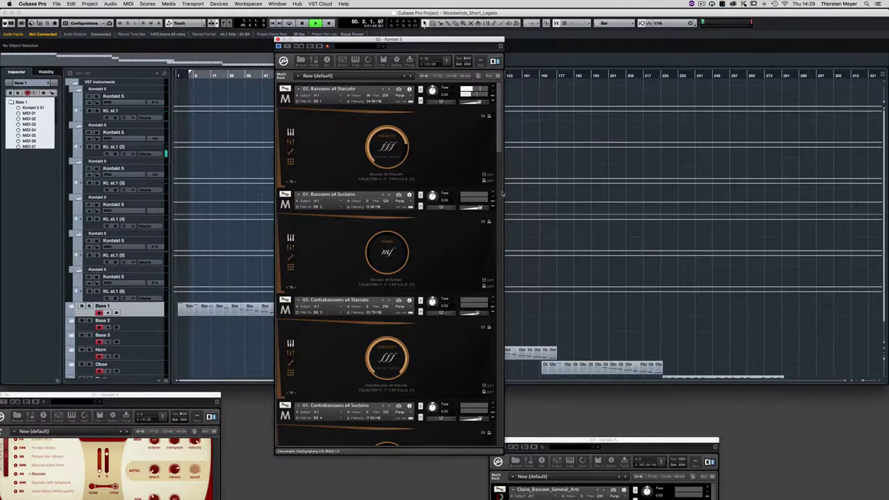
left_click_drag(505, 450, 504, 323)
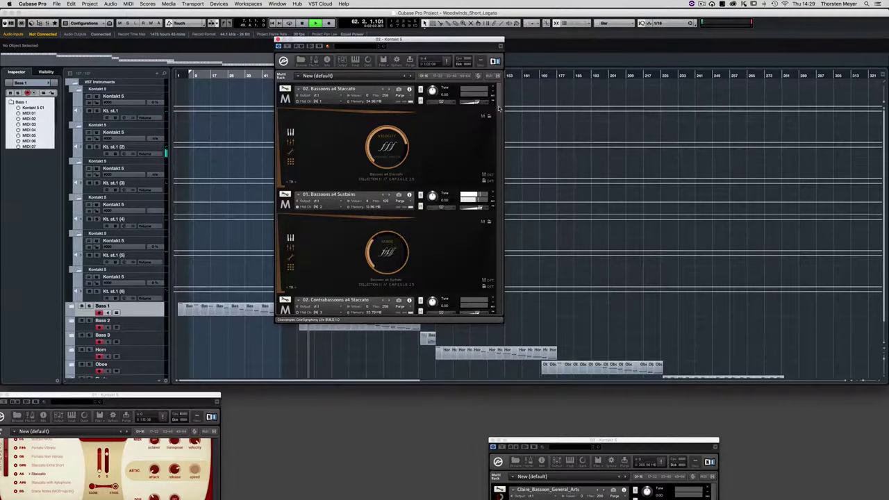
left_click_drag(499, 108, 501, 120)
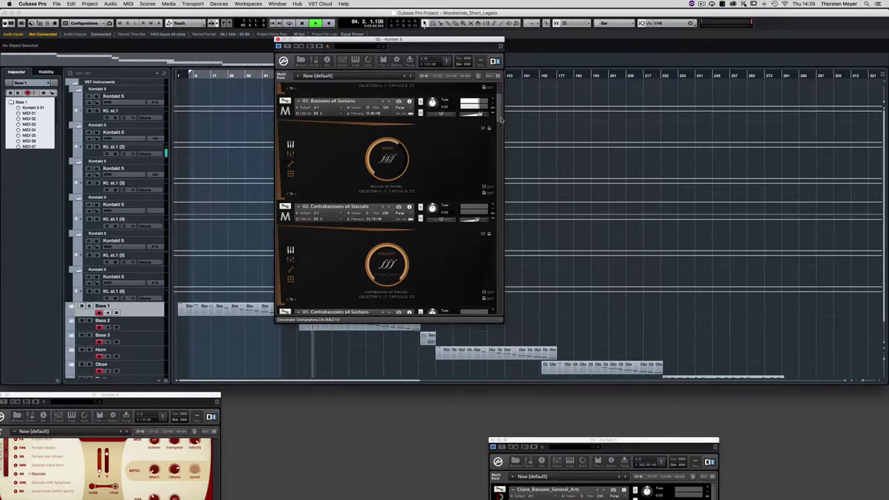
scroll(501, 120, "down", 5)
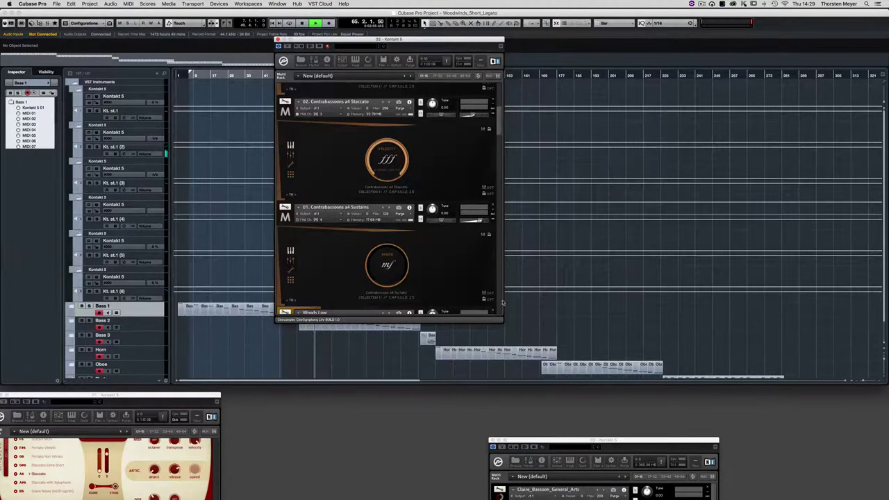
left_click_drag(502, 318, 503, 264)
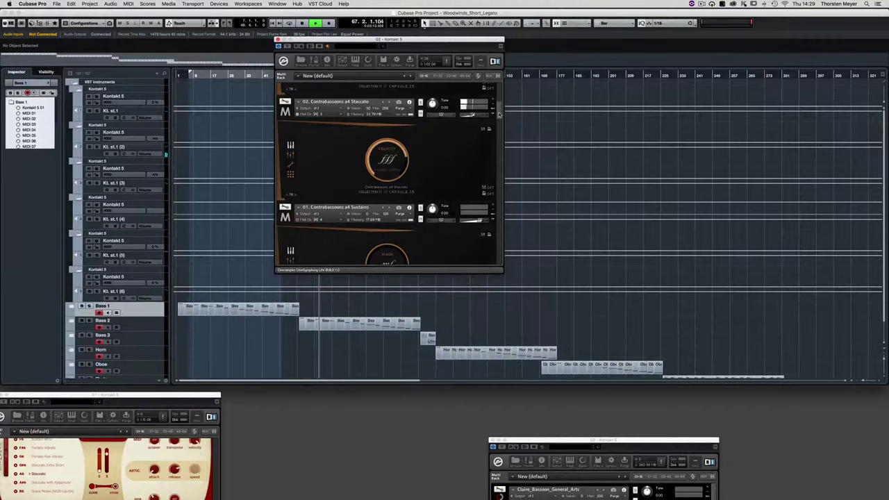
Review the Contrabassoons a4 Sustains and Albion One Woods Low patches in the second Kontakt rack as they play
scroll(499, 115, "down", 2)
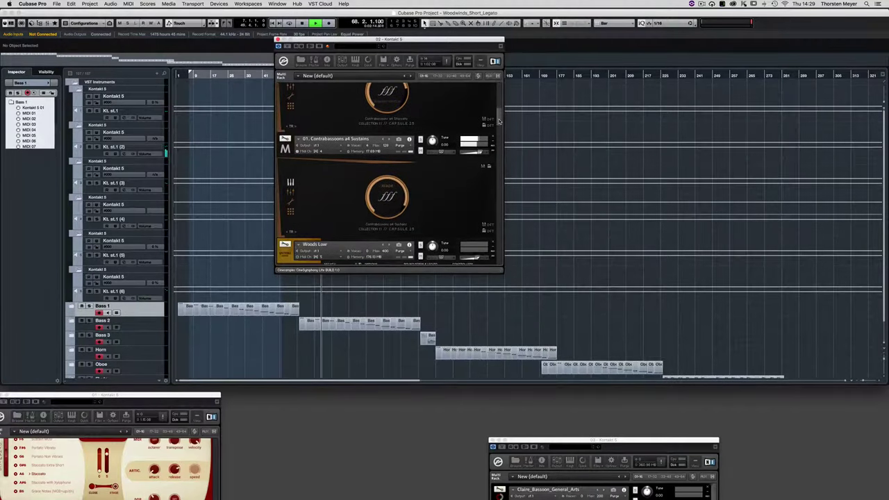
scroll(498, 116, "down", 5)
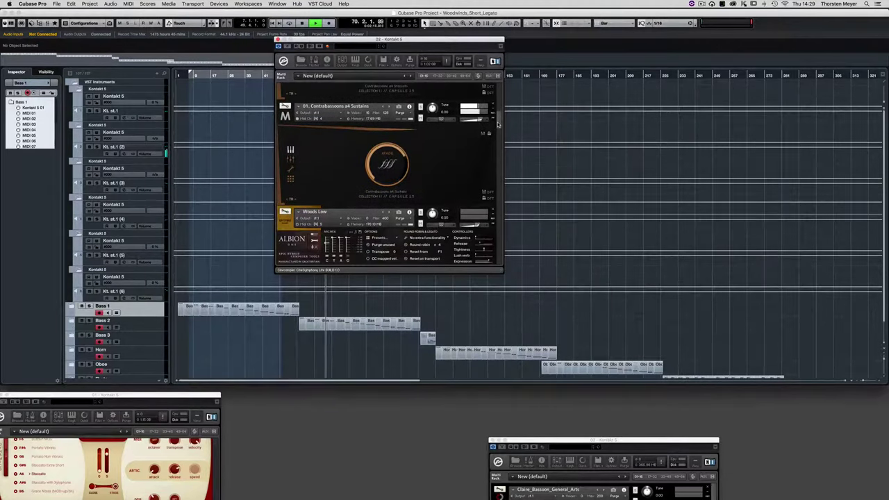
scroll(498, 124, "down", 3)
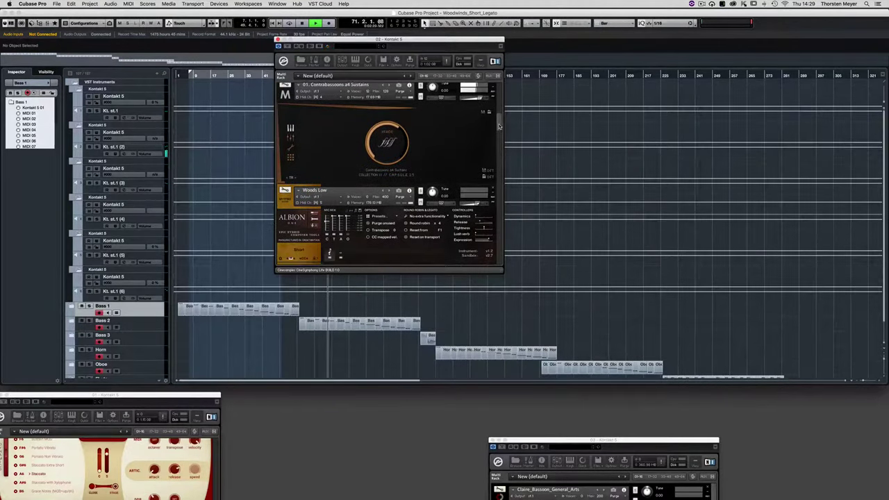
scroll(499, 128, "down", 8)
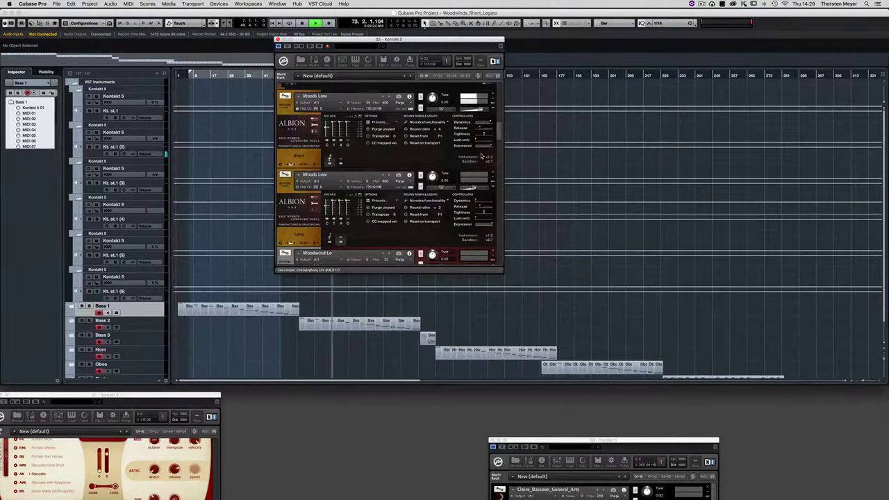
mouse_move(484, 188)
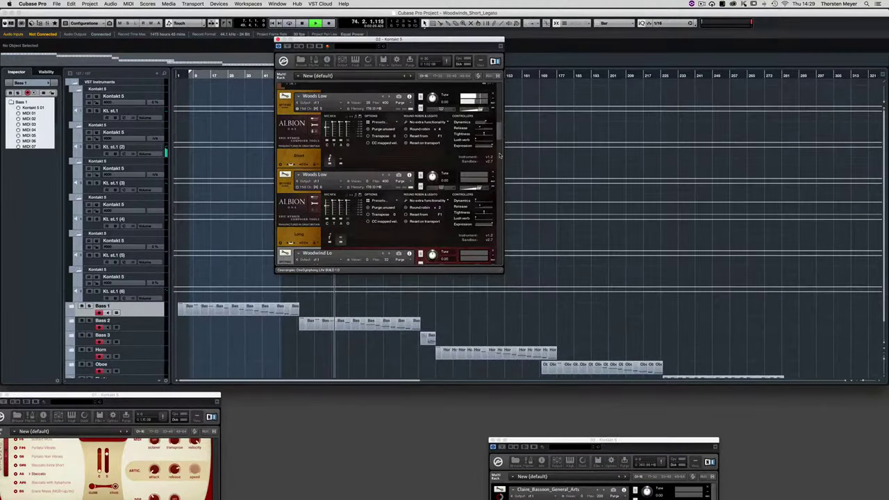
Raise the volume of the Albion III Iceni Woodwind Lo patch with the short articulation
scroll(501, 136, "down", 3)
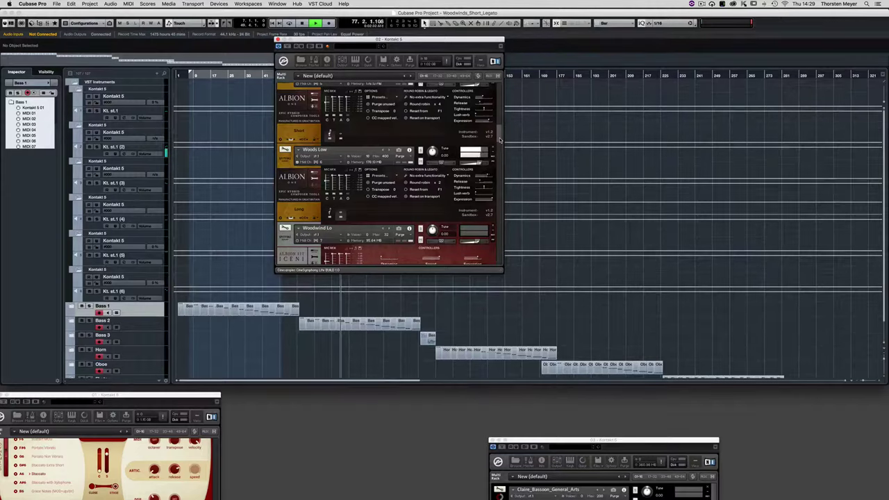
scroll(499, 143, "down", 2)
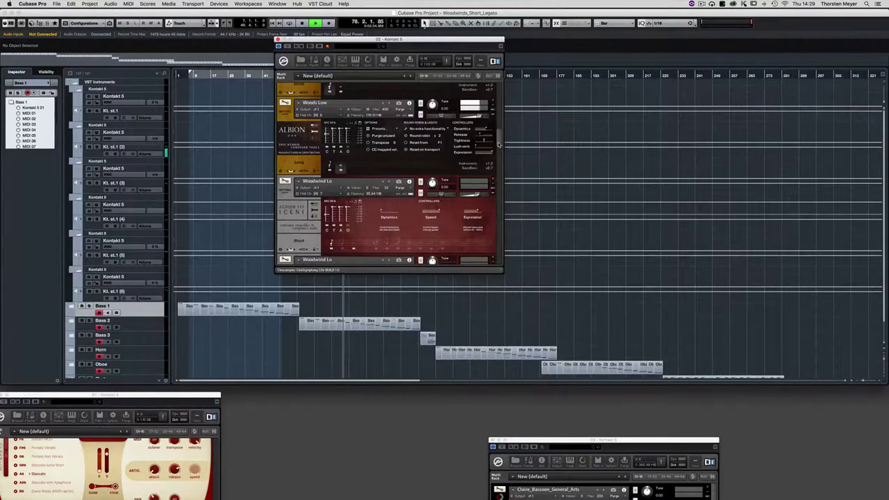
scroll(498, 148, "down", 4)
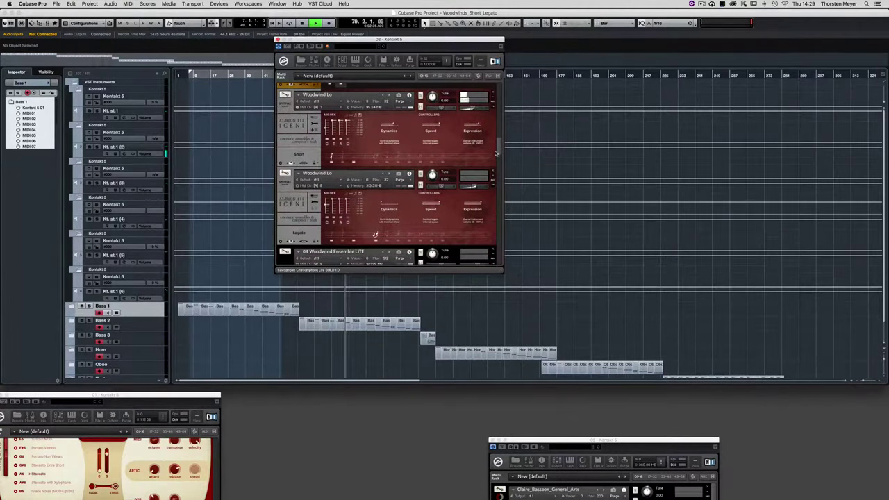
mouse_move(476, 111)
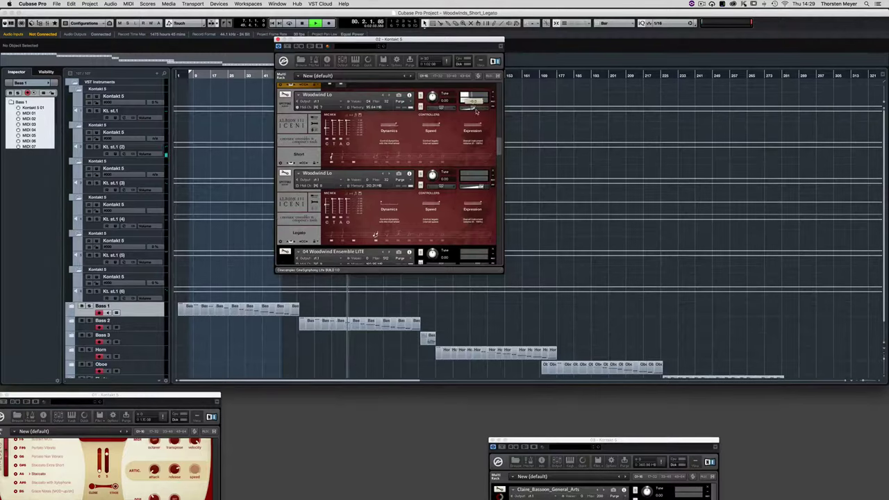
left_click_drag(477, 112, 484, 111)
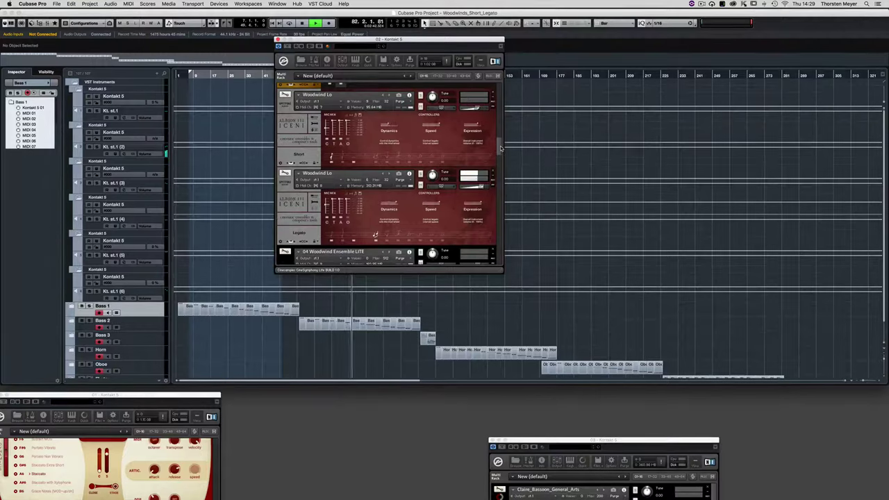
Follow the Albion III Iceni Woodwind Lo legato and both CineSymphony LITE Woodwind Ensemble patches as they play
scroll(501, 148, "down", 1)
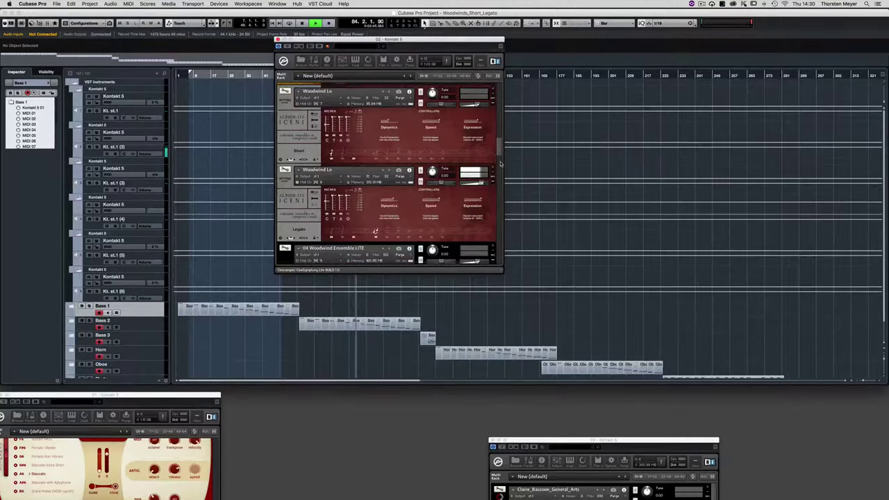
scroll(500, 153, "down", 3)
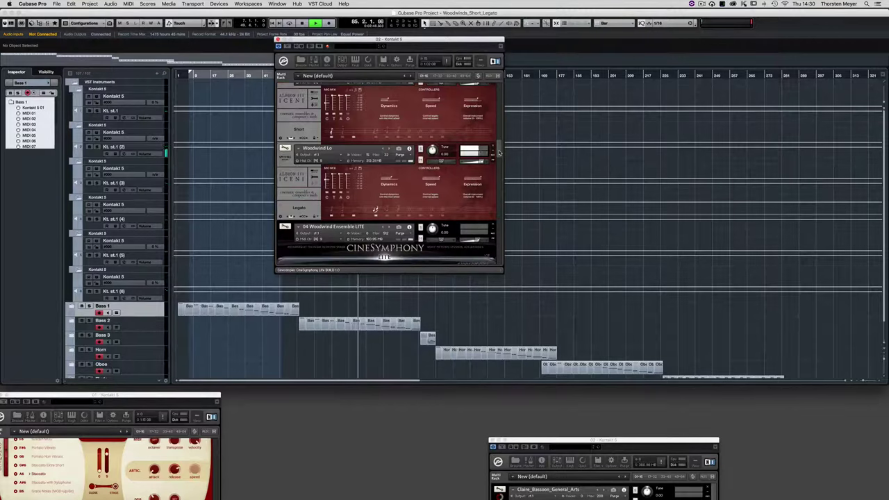
scroll(499, 154, "down", 10)
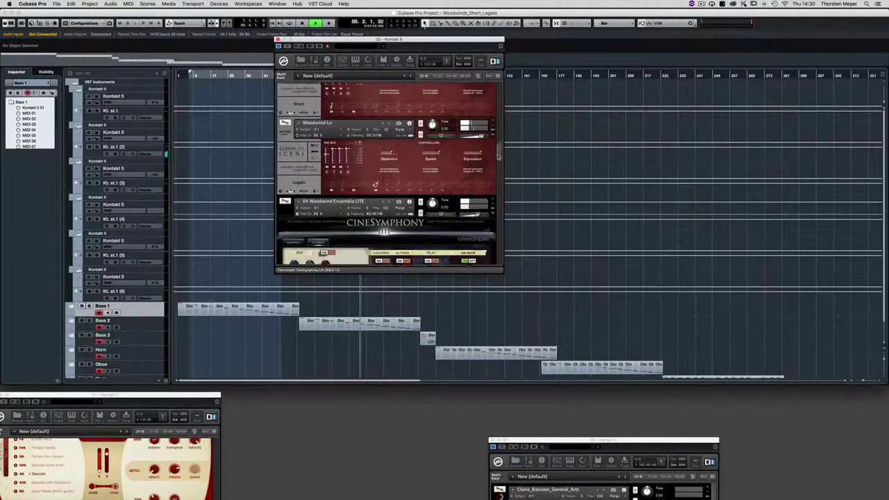
scroll(497, 161, "down", 5)
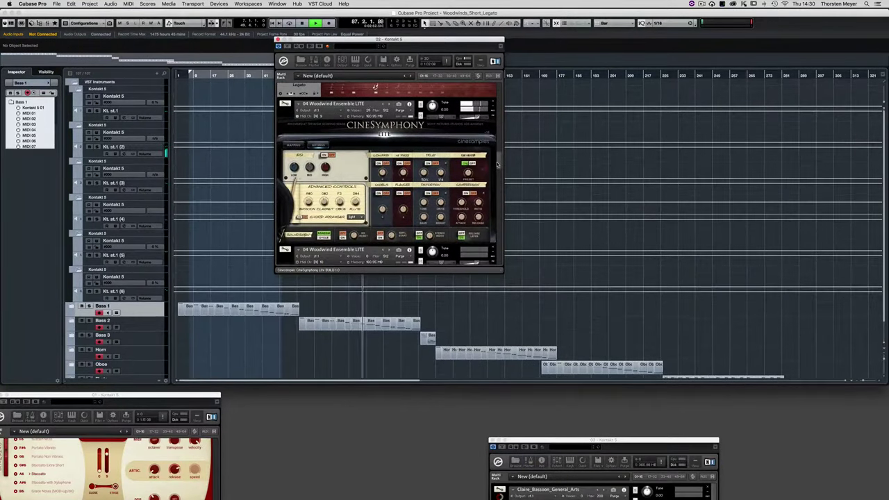
scroll(498, 165, "down", 18)
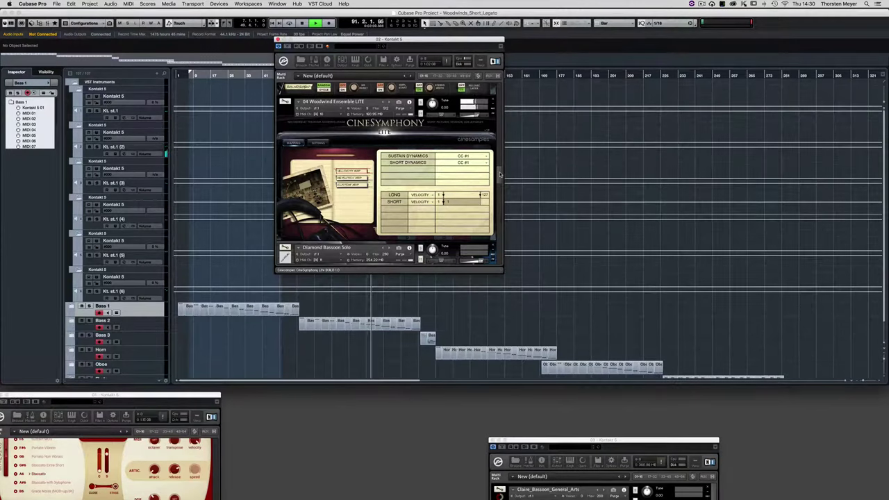
Review the two Diamond Bassoon Solo patches and the first orchestral Contrabassoon patch with the staccato articulation during playback
scroll(499, 176, "down", 5)
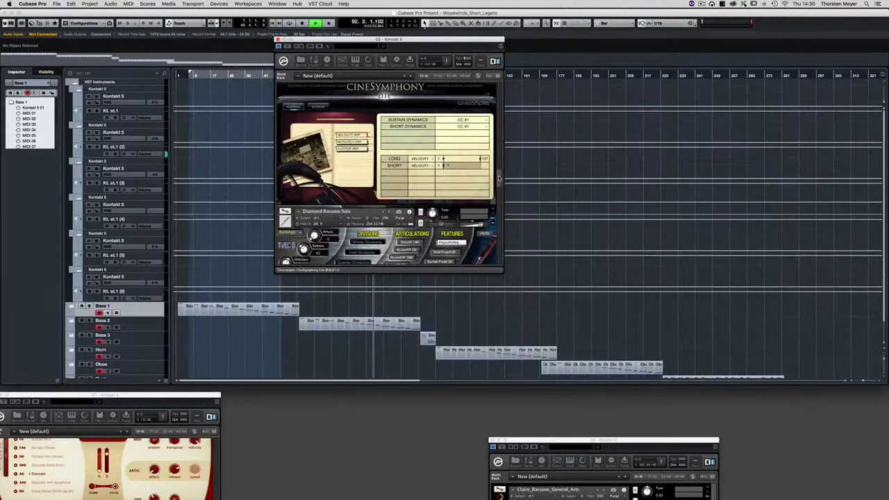
scroll(499, 179, "down", 10)
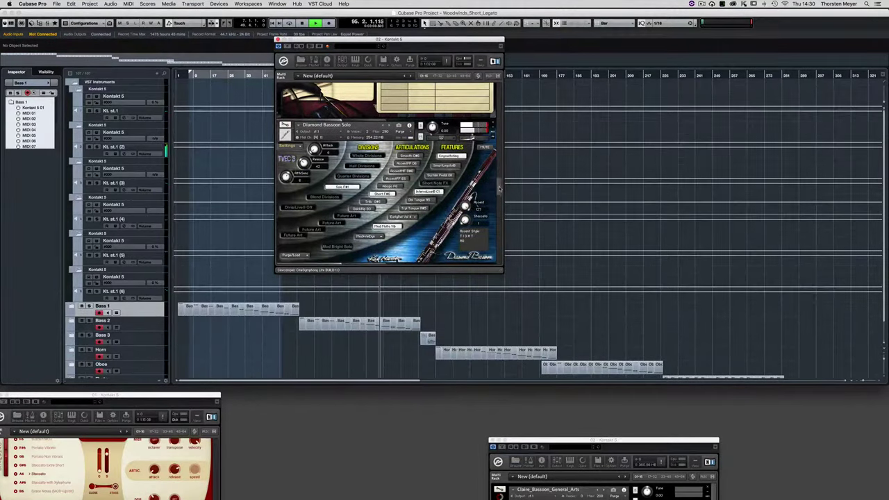
scroll(499, 195, "down", 15)
scroll(499, 200, "down", 2)
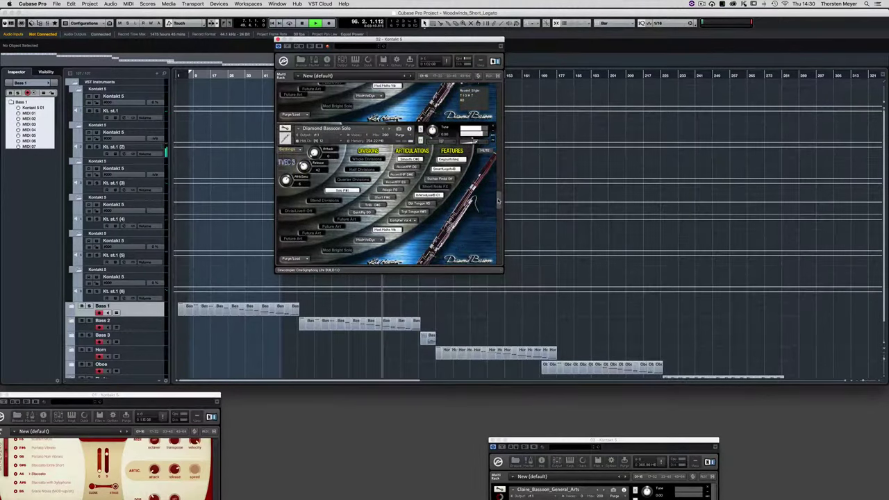
scroll(498, 201, "down", 2)
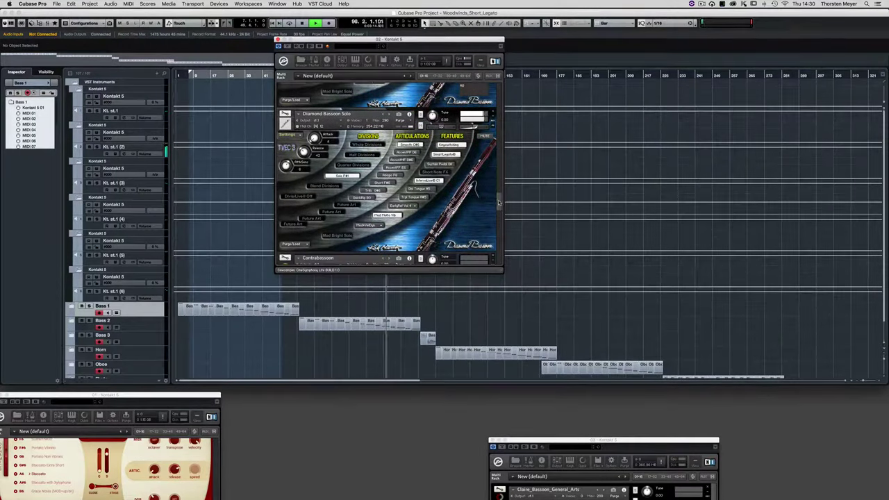
left_click_drag(498, 202, 499, 216)
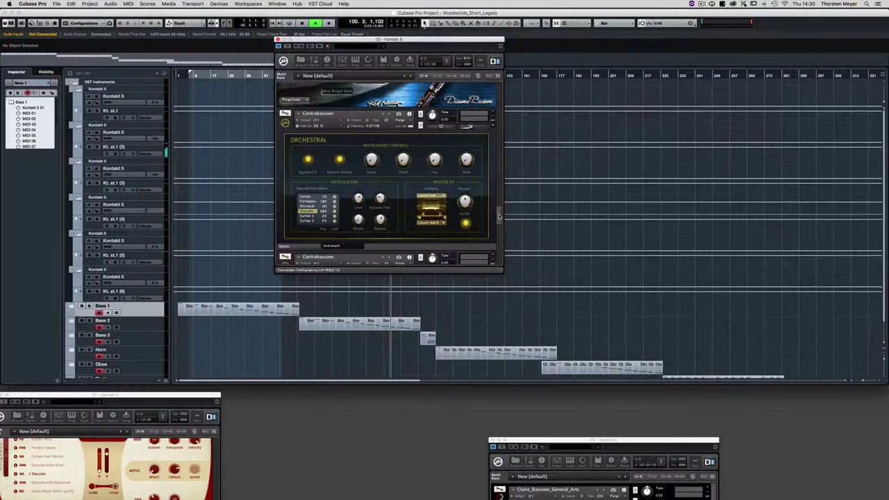
mouse_move(481, 130)
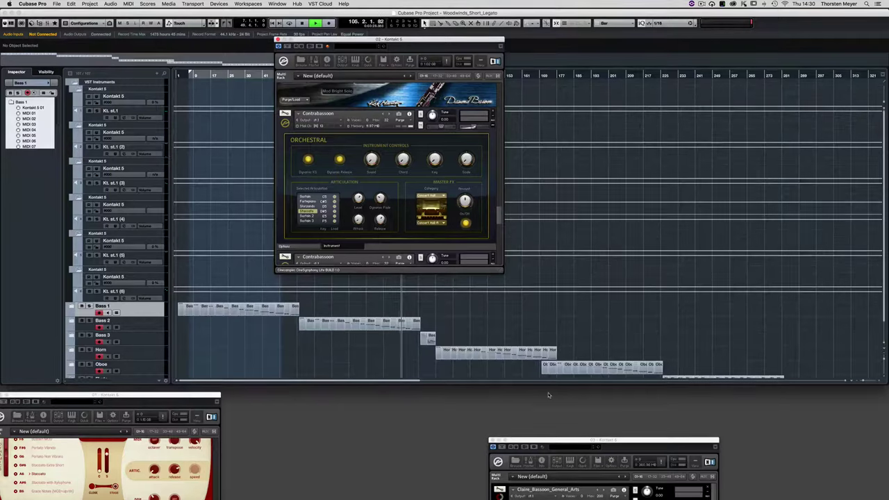
Shift the 02 Kontakt 5 window aside and place the 03 Kontakt 5 window with the Claire bassoon patches beside it over the arrangement
left_click_drag(430, 51, 330, 75)
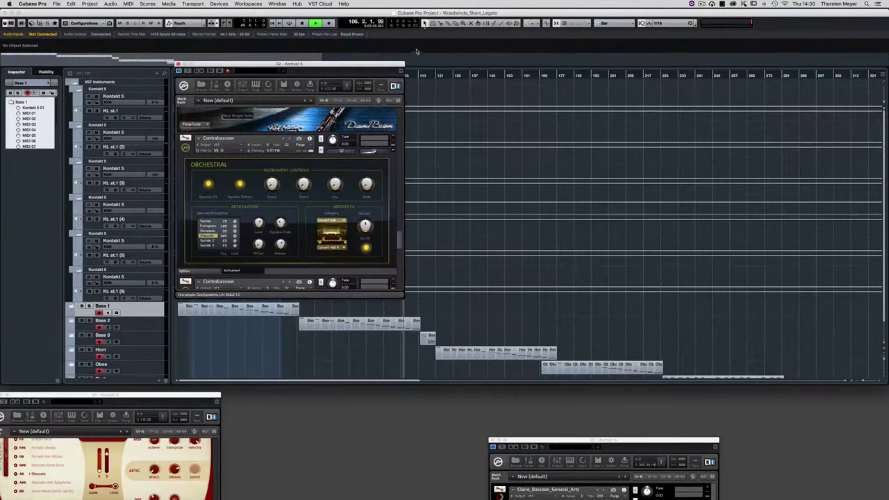
left_click_drag(592, 441, 552, 66)
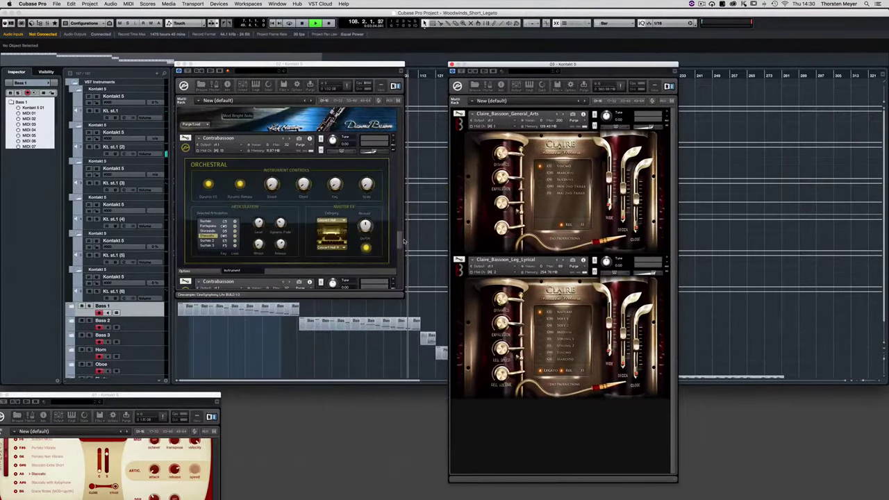
Check the remaining orchestral Contrabassoon and Bassoon patches at the end of the 02 Kontakt 5 rack as they play
scroll(400, 250, "down", 5)
scroll(400, 255, "down", 5)
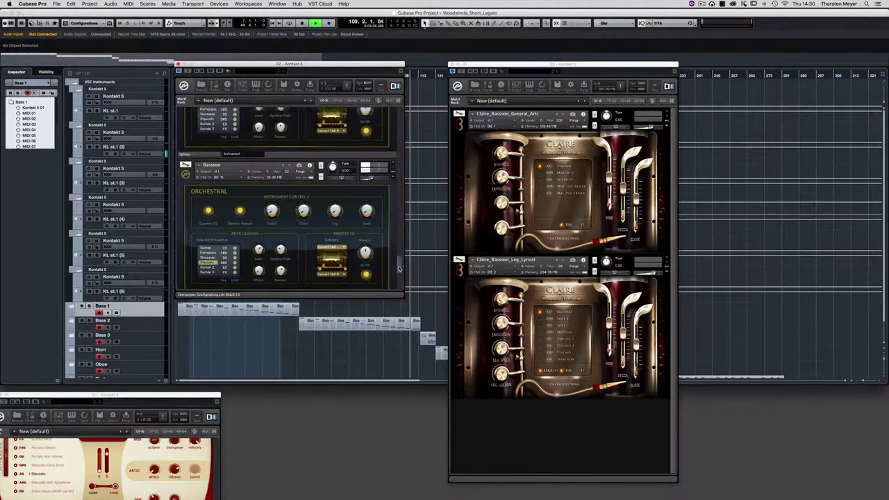
scroll(400, 270, "down", 10)
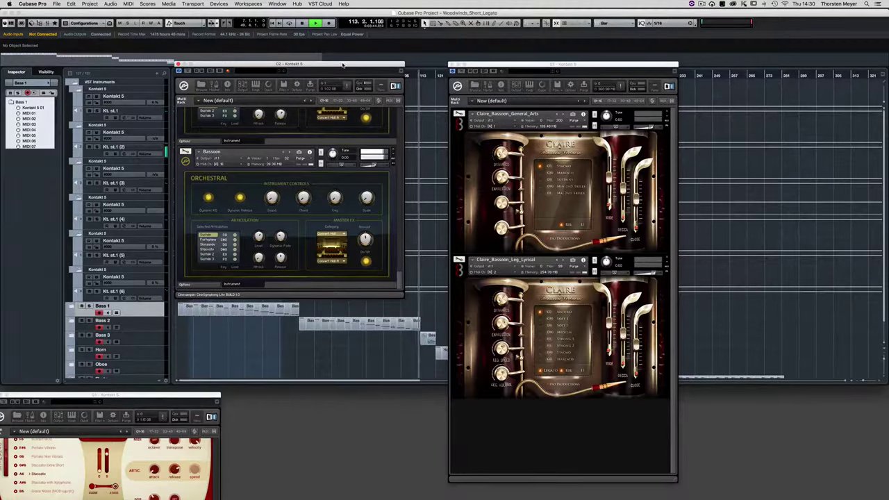
Park the 02 and 03 Kontakt 5 windows below the arrangement and bring the 04 rack with the English horn patches over it
left_click_drag(343, 65, 173, 384)
left_click_drag(591, 65, 403, 57)
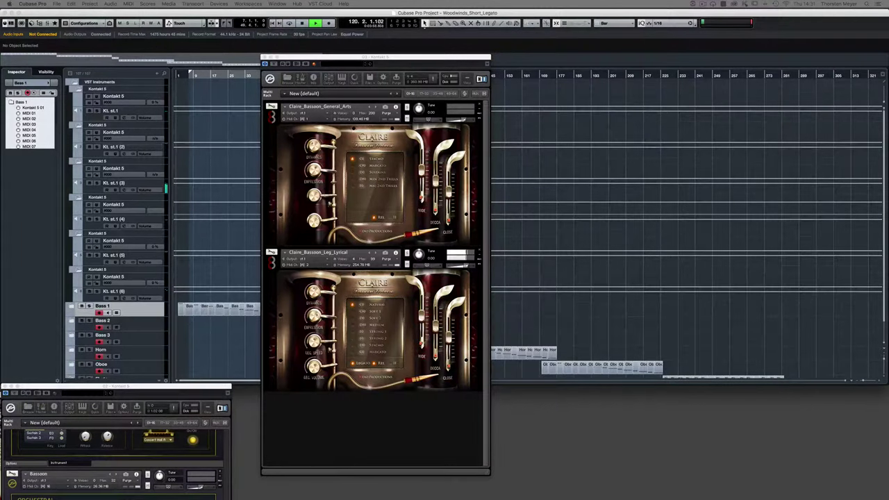
left_click_drag(188, 79, 425, 53)
left_click_drag(281, 57, 21, 380)
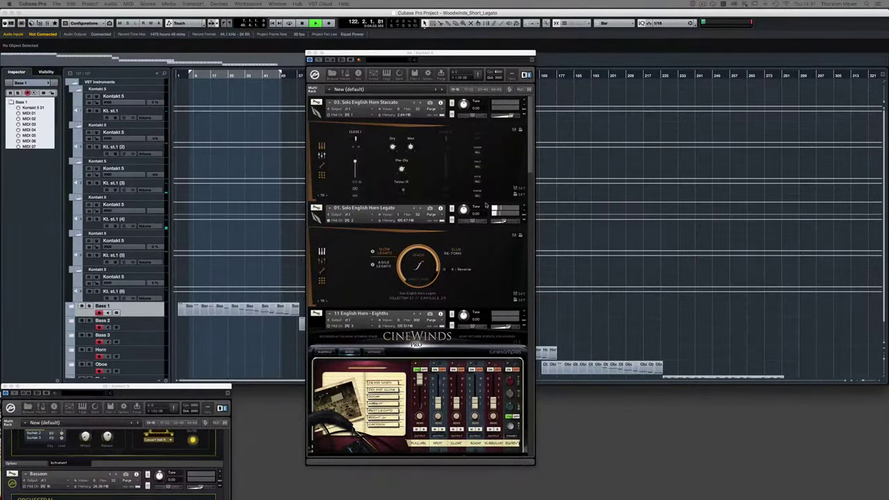
Adjust the volume of the 01. Solo English Horn Legato patch while following it in the fourth Kontakt rack
left_click(509, 223)
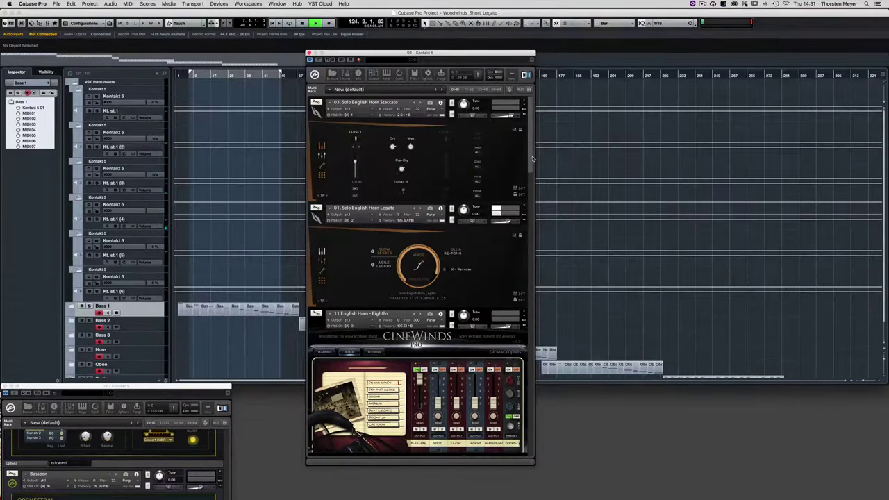
scroll(533, 159, "down", 1)
scroll(532, 159, "down", 2)
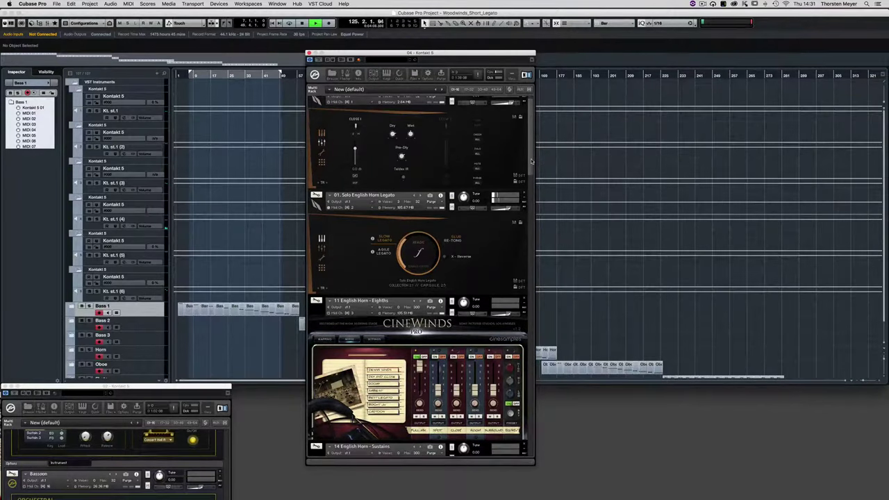
scroll(531, 161, "down", 2)
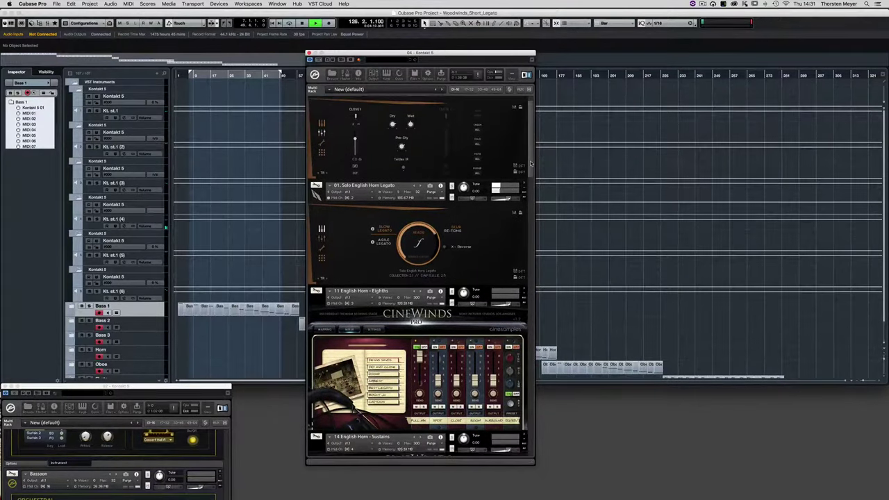
scroll(532, 161, "up", 3)
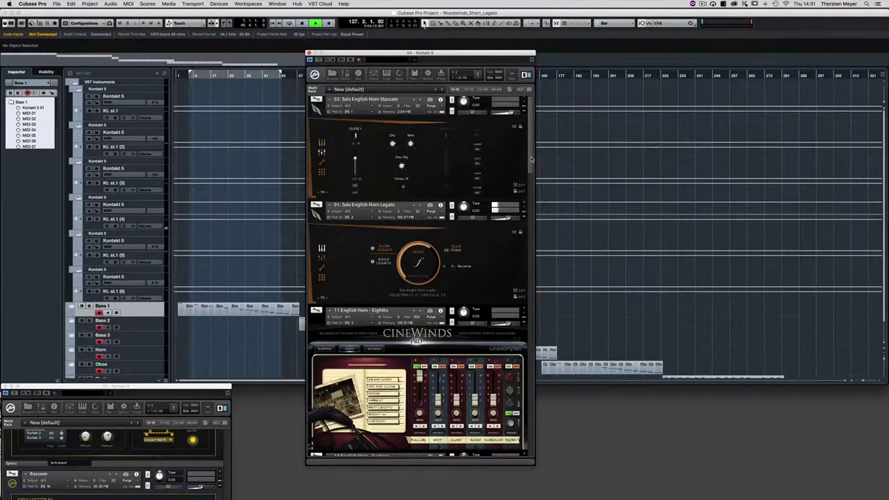
Audition the CineWinds Pro English Horn Eighths and English Horn Sustains patches during playback
scroll(531, 166, "down", 5)
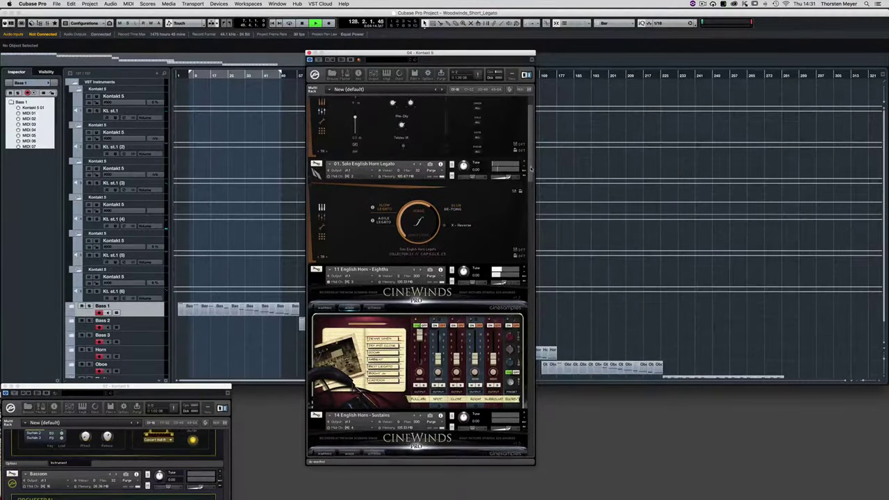
scroll(531, 168, "down", 3)
scroll(531, 170, "down", 4)
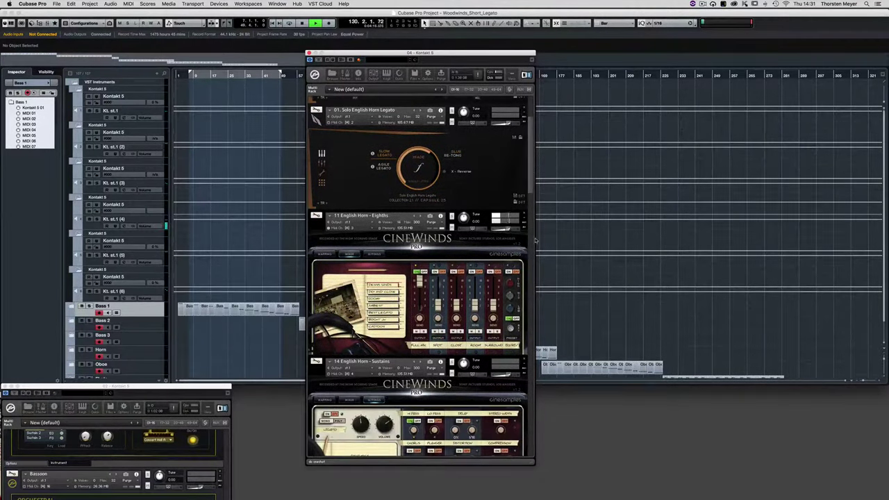
left_click_drag(531, 182, 535, 202)
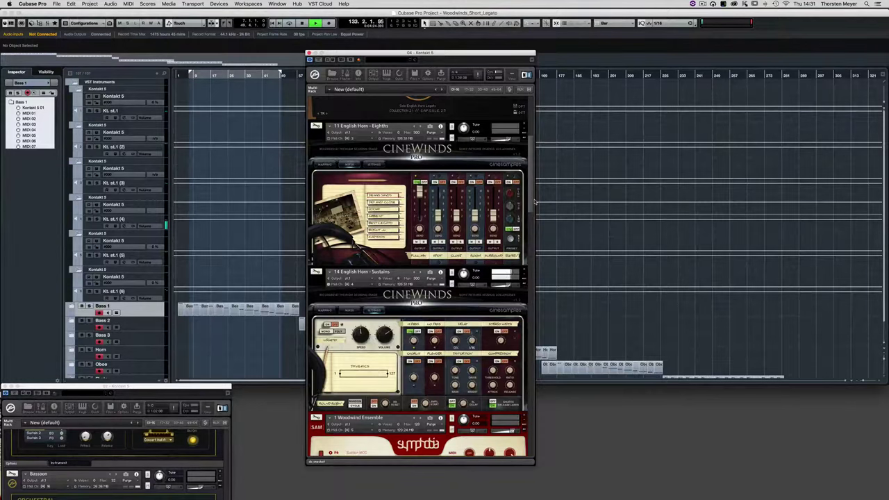
Review the two Symphobia Woodwind Ensemble patches and the Albion One Woods High short and long patches as they play
left_click_drag(535, 202, 539, 248)
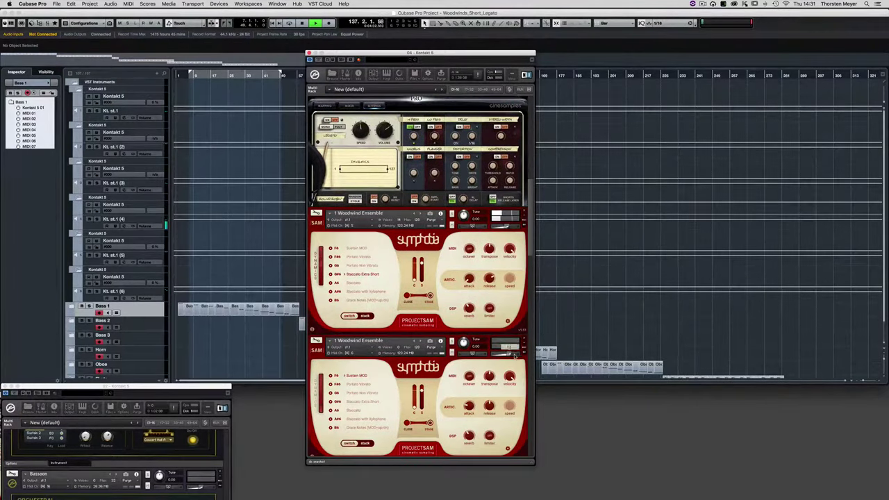
left_click_drag(530, 241, 534, 258)
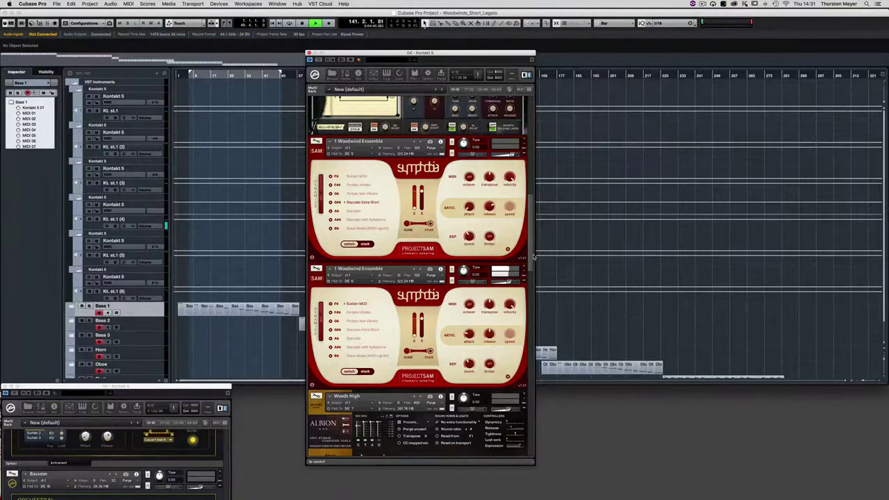
left_click_drag(534, 258, 529, 288)
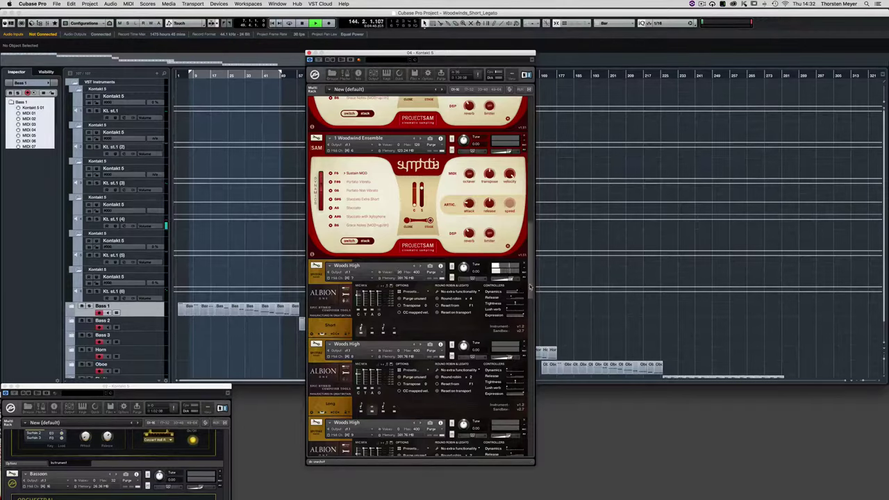
left_click_drag(530, 287, 533, 314)
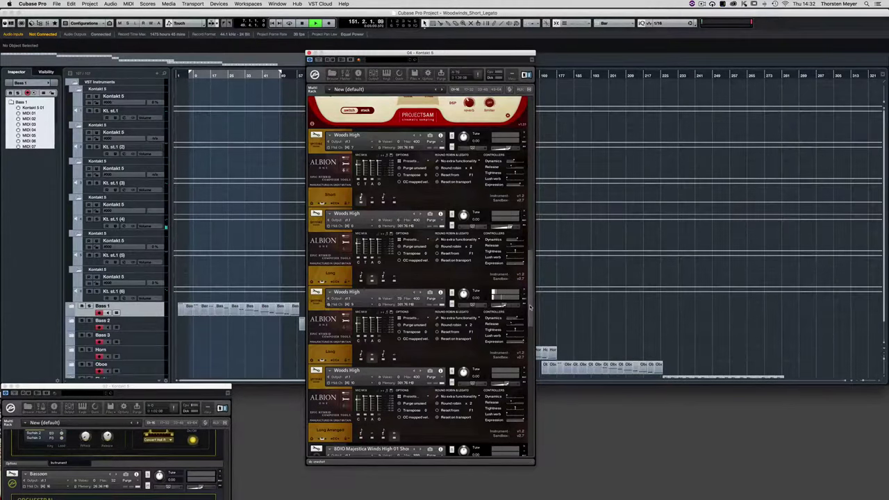
Audition the 8DIO Majestica Winds High short and long patches and the Claire English Horn general and legato patches
left_click_drag(530, 307, 529, 364)
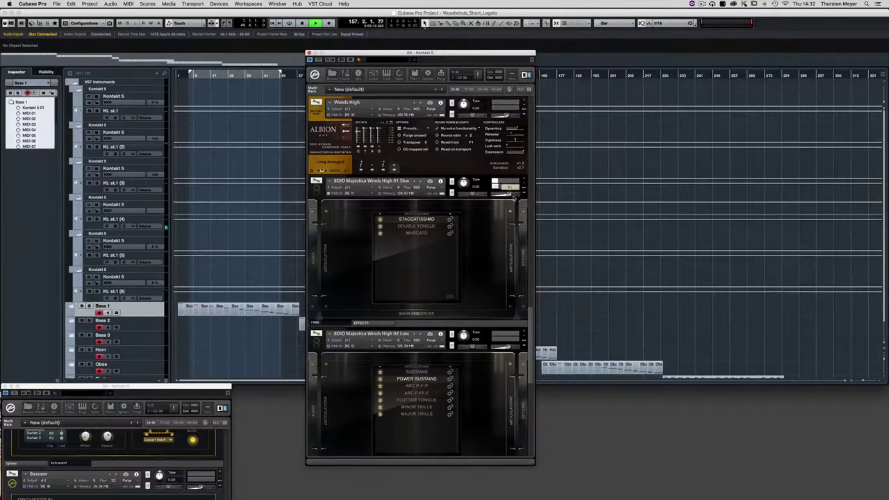
scroll(528, 313, "down", 5)
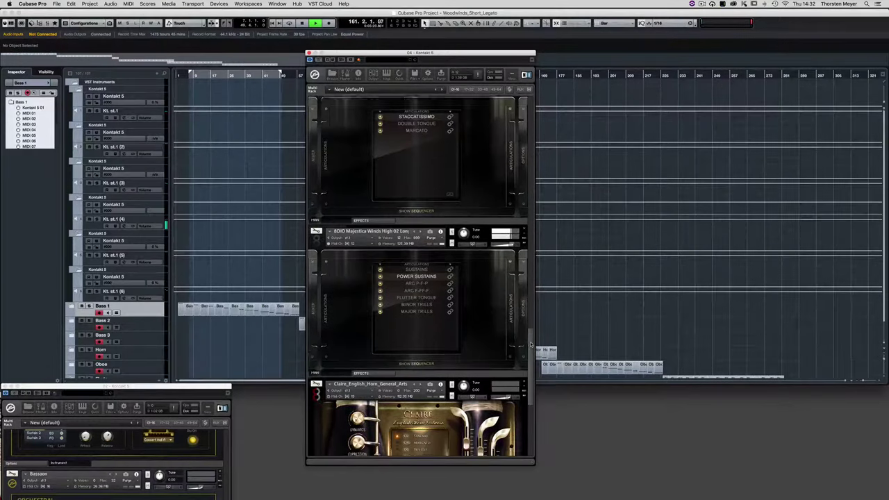
scroll(531, 345, "down", 3)
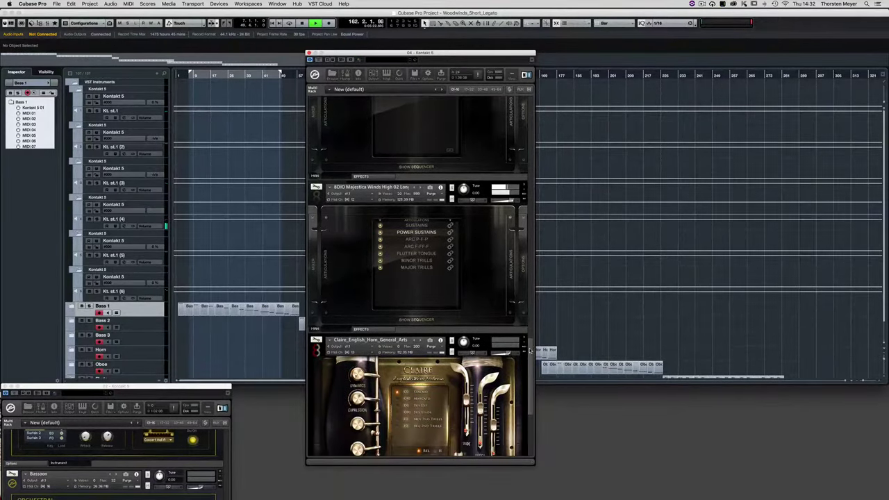
scroll(530, 350, "down", 6)
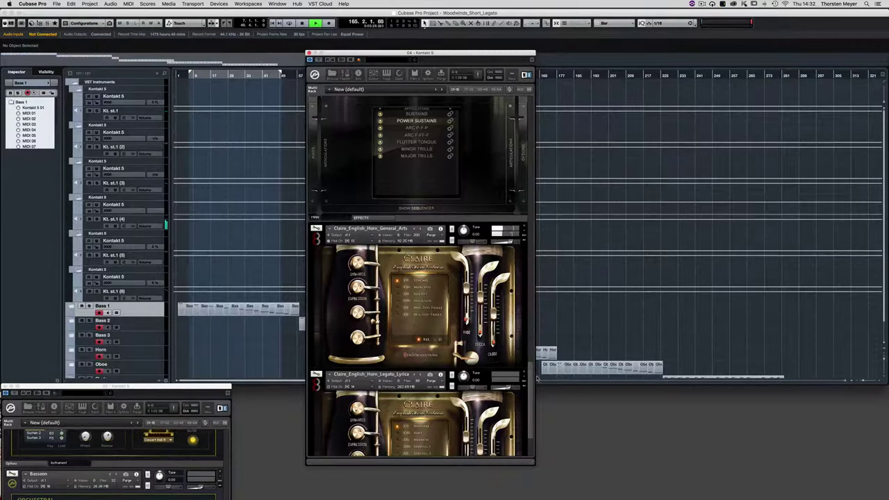
scroll(528, 393, "down", 5)
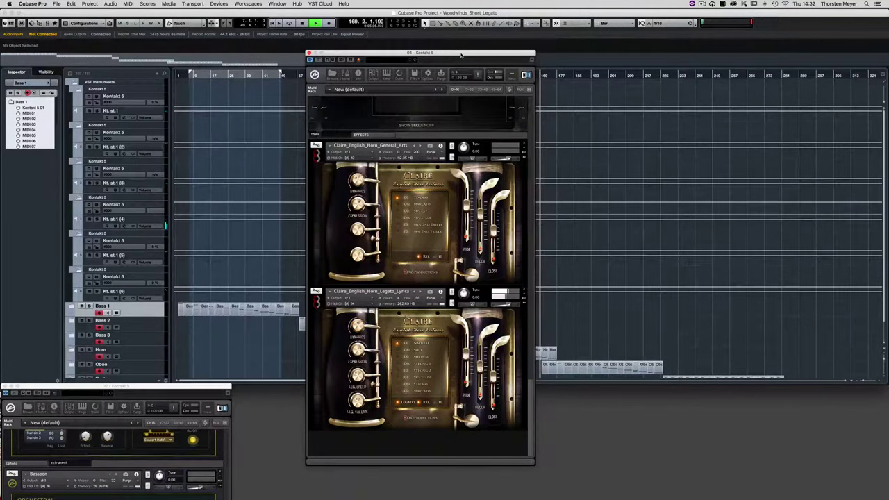
Park the 04 Kontakt 5 window below the arrangement and open the 05 Kontakt 5 rack with the oboe patches over it
left_click_drag(462, 54, 165, 382)
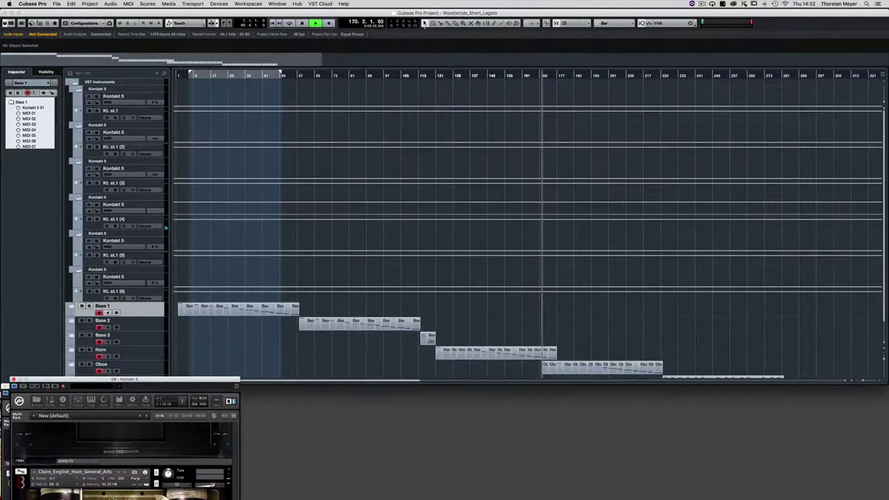
left_click(90, 277)
left_click_drag(411, 96, 339, 41)
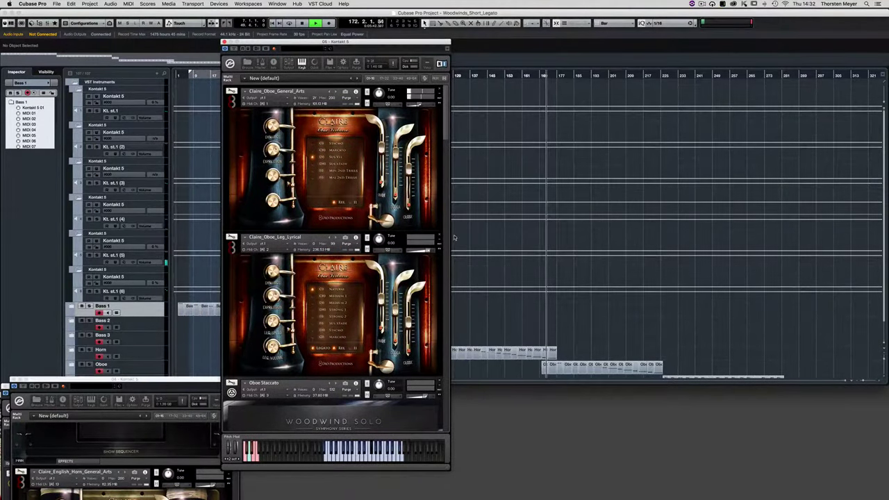
Follow the Claire Oboe Leg Lyrical patch during playback and reach the Woodwind Solo Oboe Staccato patch
scroll(446, 128, "down", 3)
scroll(448, 139, "down", 2)
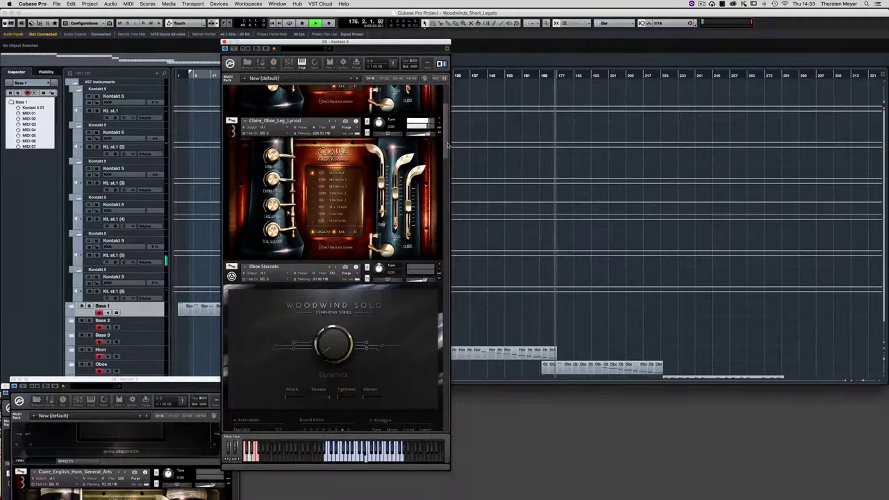
scroll(447, 146, "down", 5)
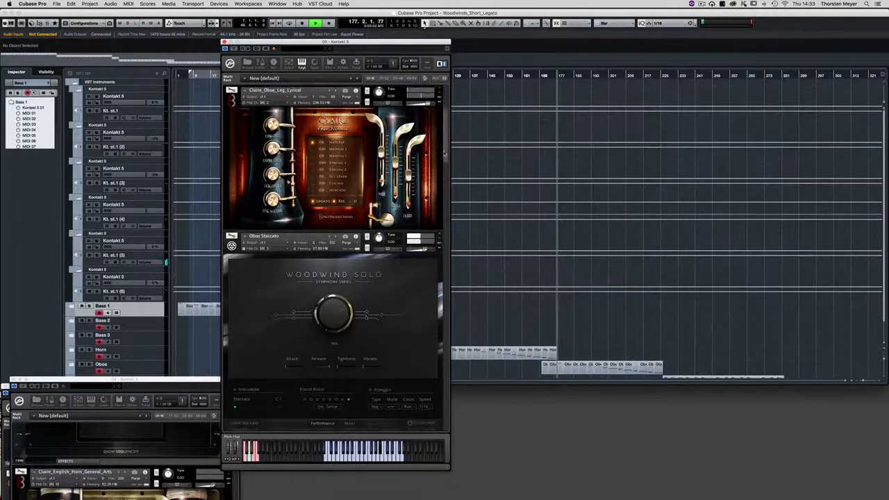
Audition the Symphony Series Woodwind Solo Oboe Staccato and Oboe Legato patches as they play
scroll(439, 163, "down", 3)
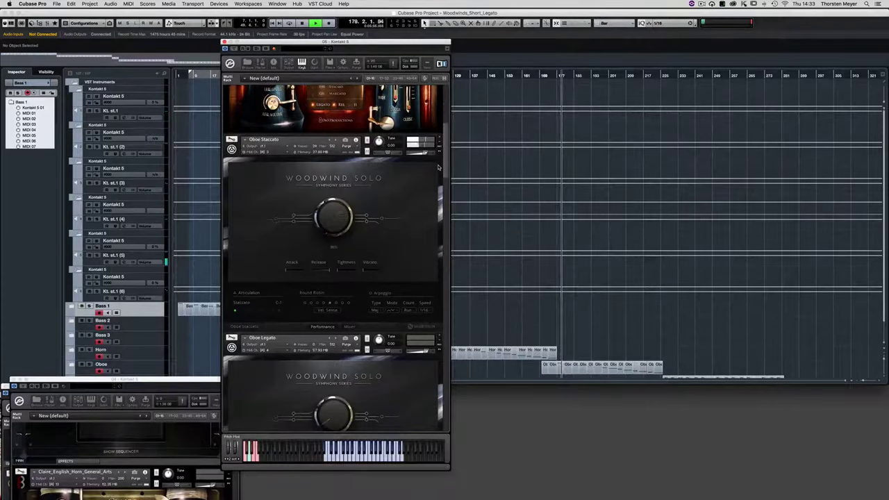
scroll(437, 174, "down", 5)
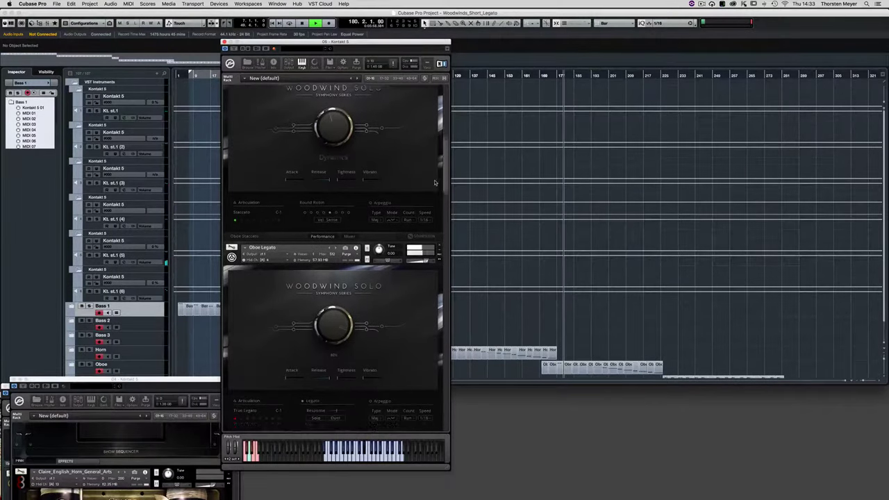
scroll(434, 183, "down", 2)
scroll(433, 187, "down", 2)
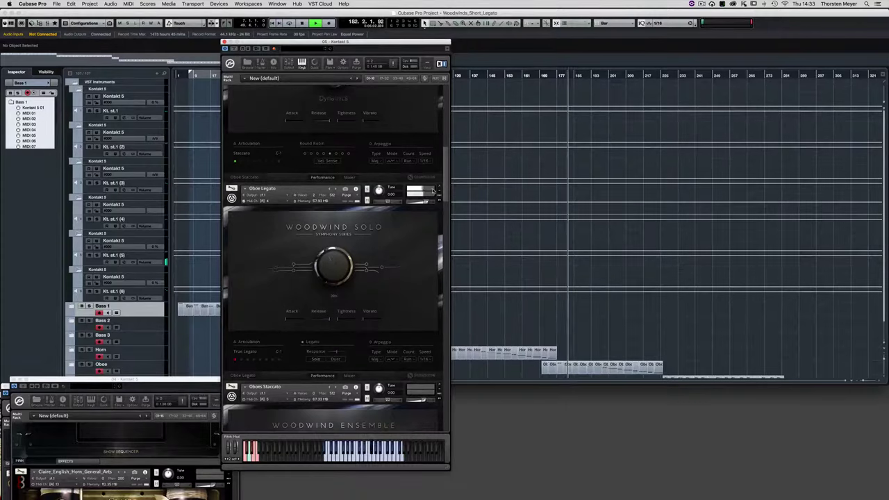
scroll(435, 194, "down", 4)
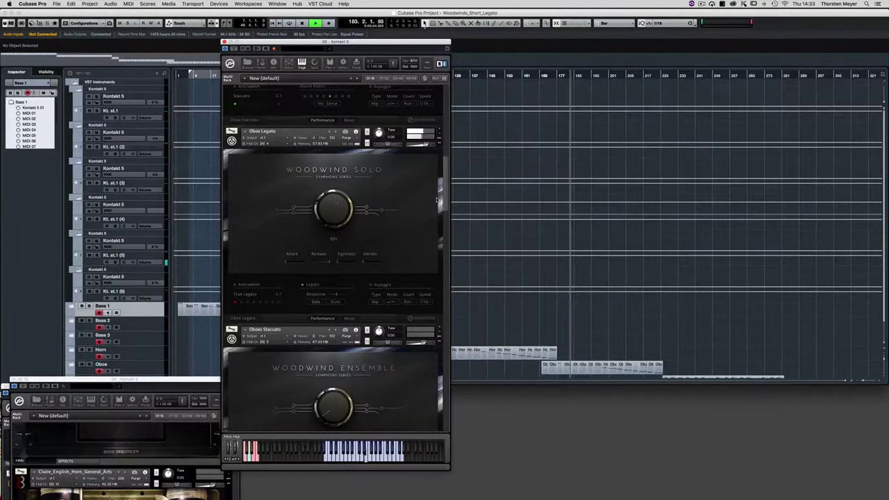
Audition the Woodwind Ensemble Oboes Staccato and Oboes Legato patches during playback
scroll(438, 208, "down", 10)
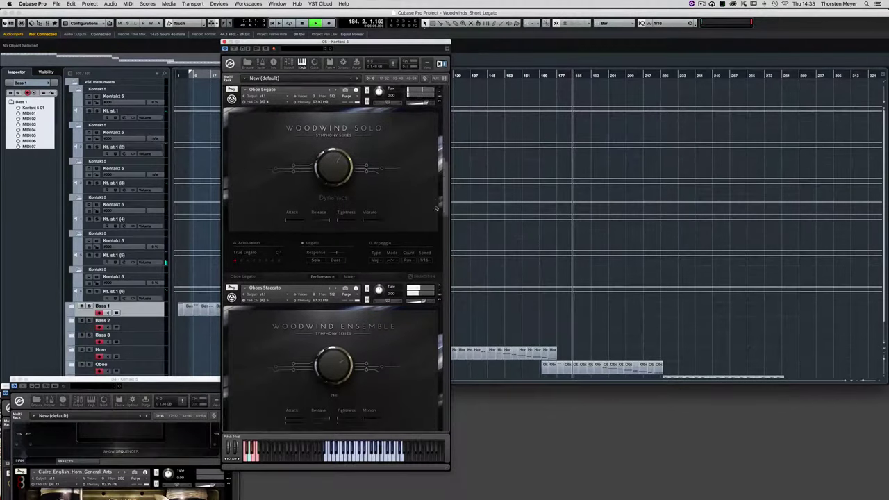
scroll(439, 226, "down", 1)
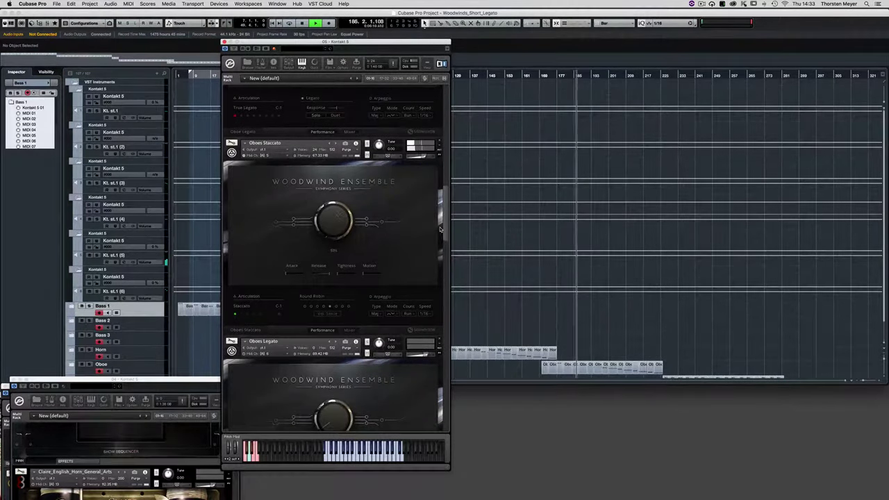
left_click_drag(440, 229, 450, 265)
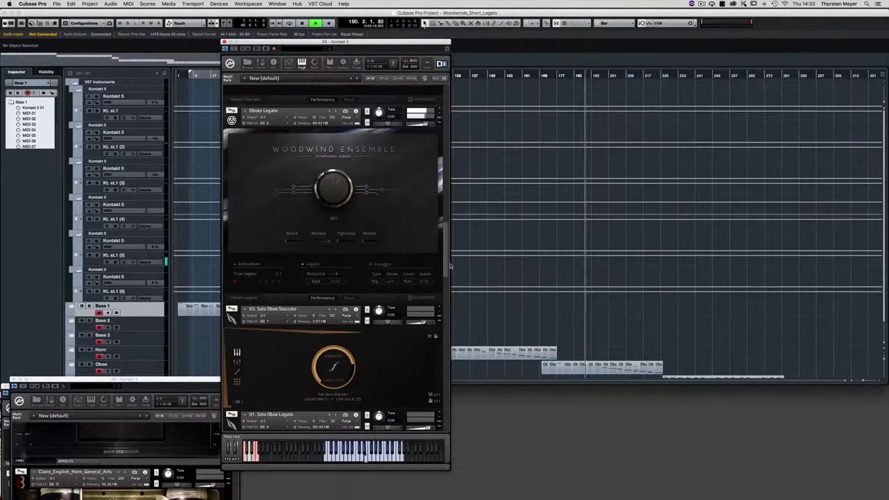
Review the 03. Solo Oboe Staccato and 01. Solo Oboe Legato patches while their passages play
left_click_drag(450, 266, 450, 295)
left_click_drag(430, 201, 433, 221)
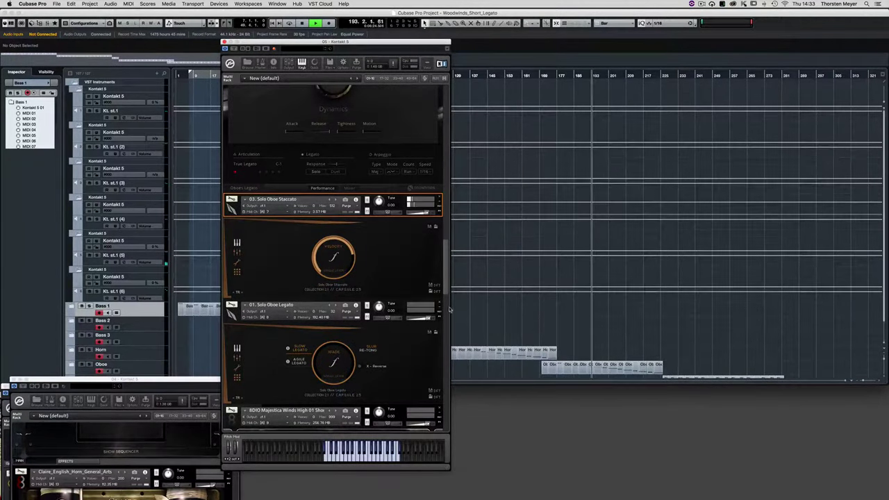
scroll(448, 306, "down", 5)
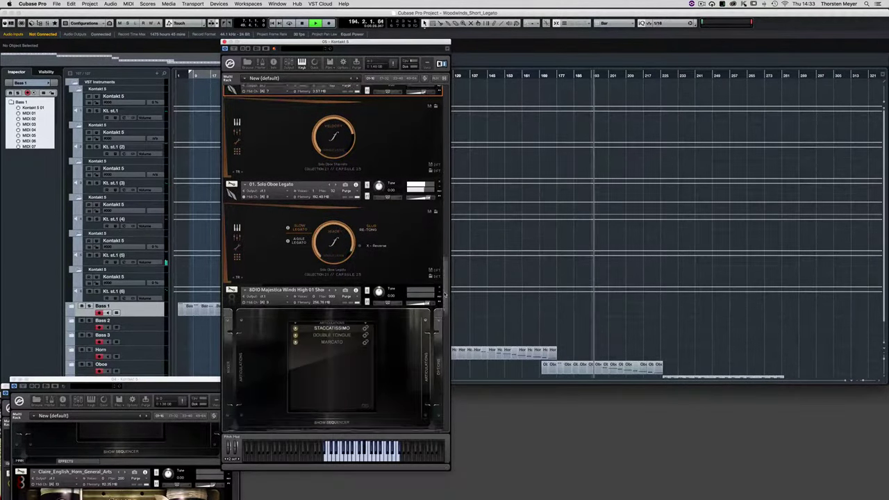
scroll(444, 294, "down", 1)
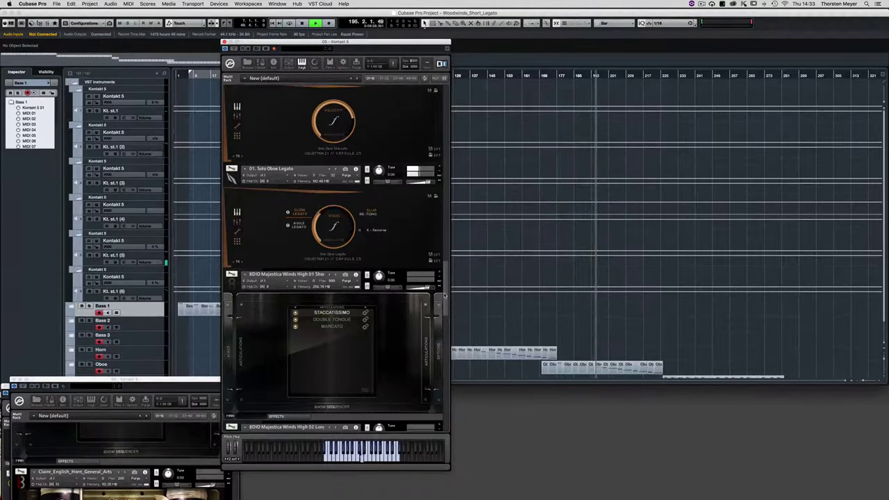
scroll(444, 297, "down", 1)
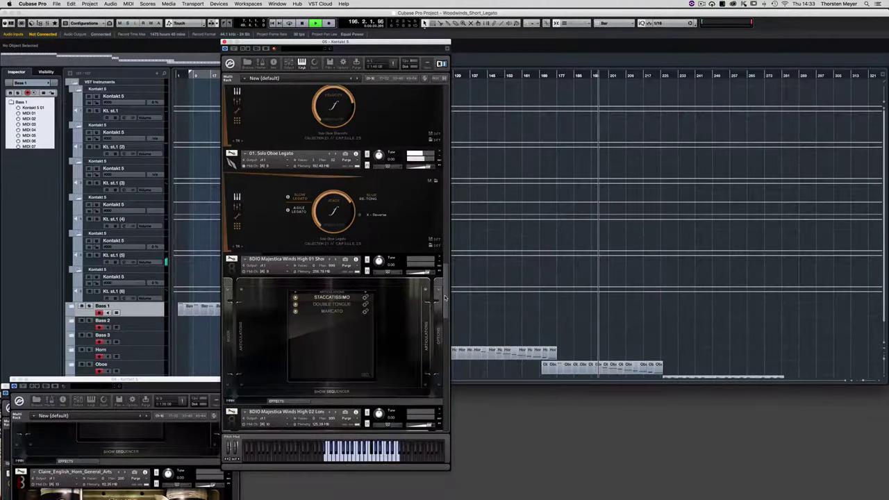
Audition the 8DIO Majestica Winds High short and long patches and the Albion One Woods High patches in the oboe rack
scroll(445, 299, "down", 2)
left_click_drag(446, 302, 448, 311)
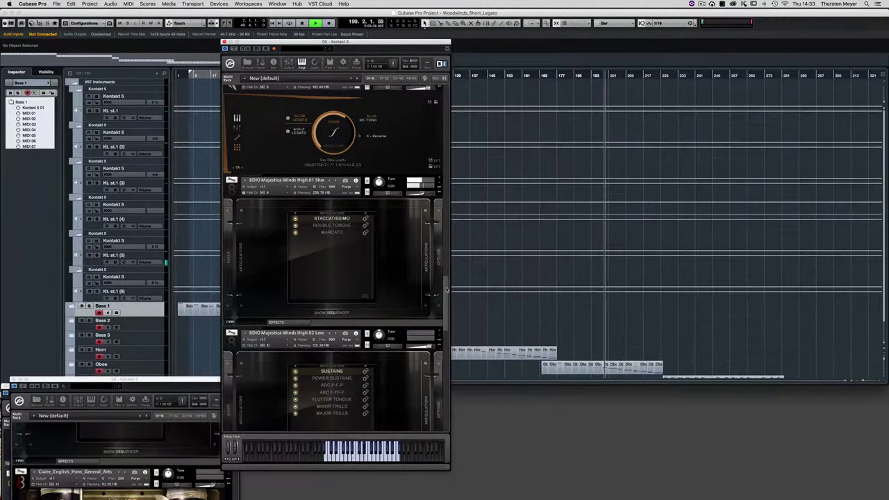
left_click_drag(447, 289, 447, 342)
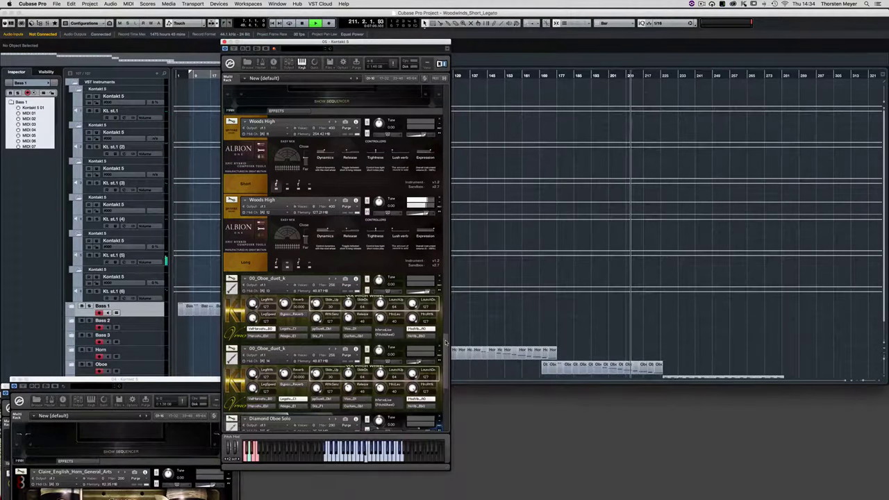
Compare the two 00_Oboe_duet_k patches, marcato and legato, as they play
scroll(447, 342, "down", 5)
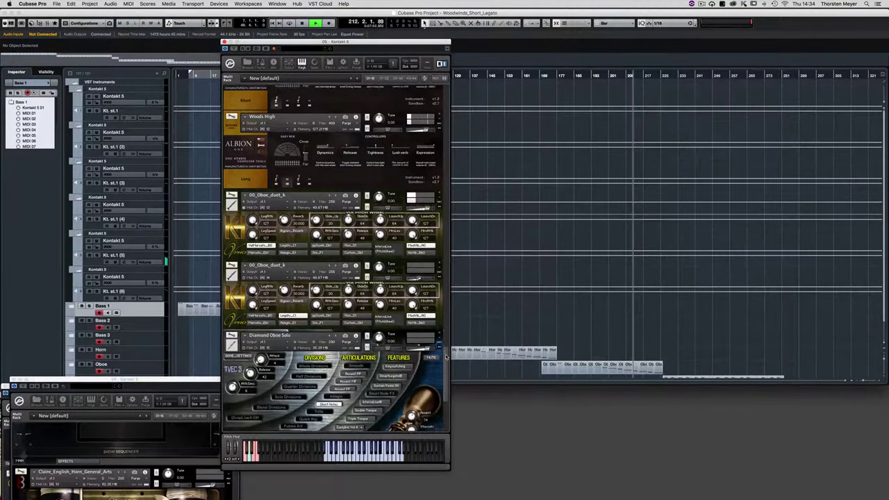
scroll(446, 356, "down", 2)
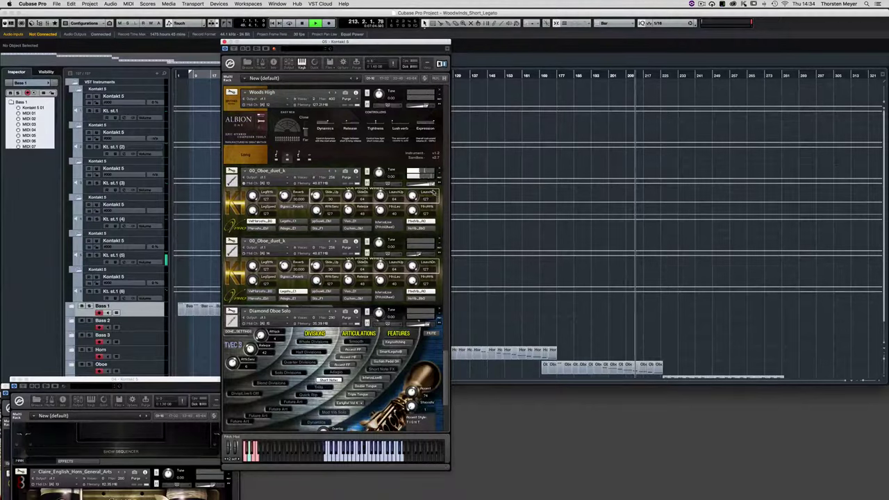
scroll(443, 355, "down", 3)
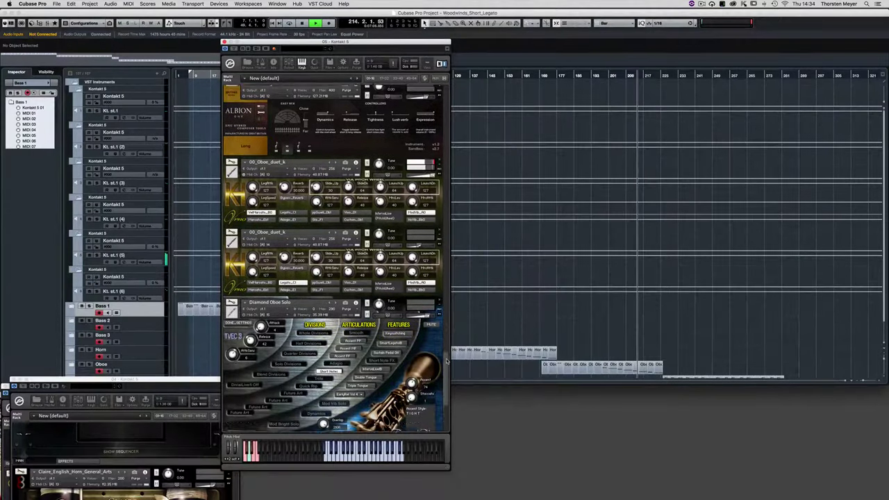
scroll(447, 361, "down", 3)
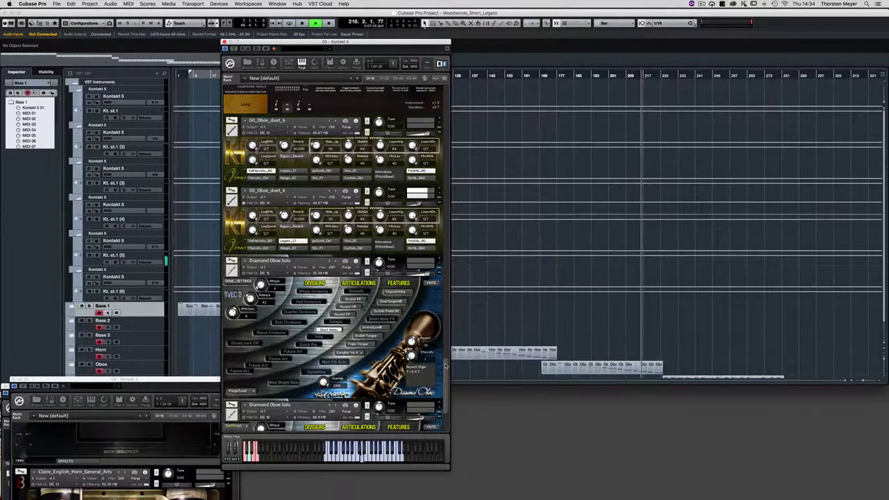
scroll(445, 366, "down", 1)
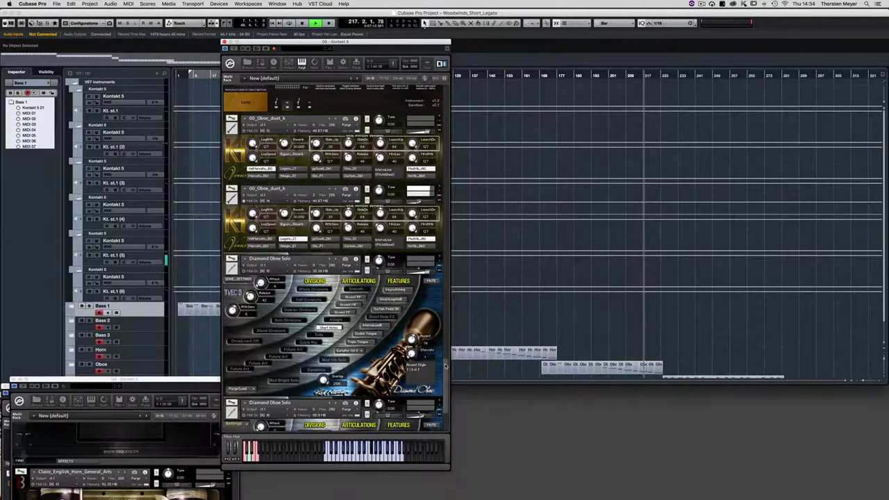
scroll(446, 368, "down", 2)
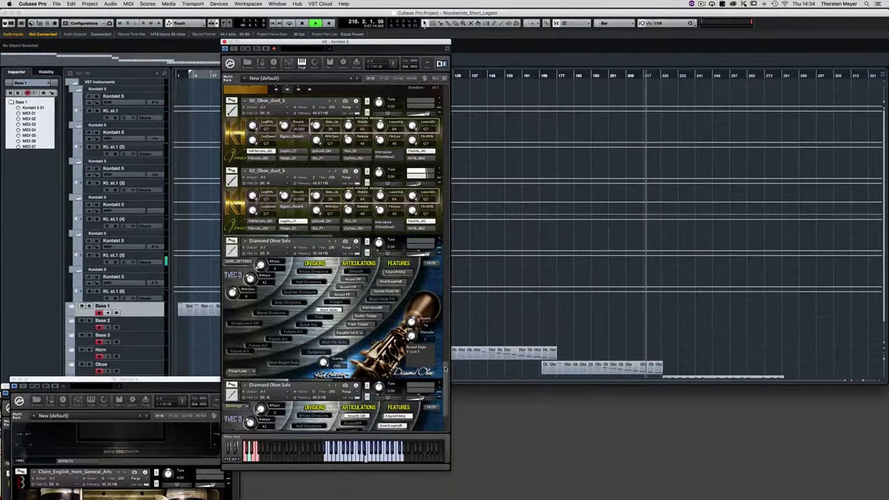
Audition the two Diamond Oboe Solo patches, short notes and smooth legato, at the end of the oboe rack
scroll(445, 368, "down", 2)
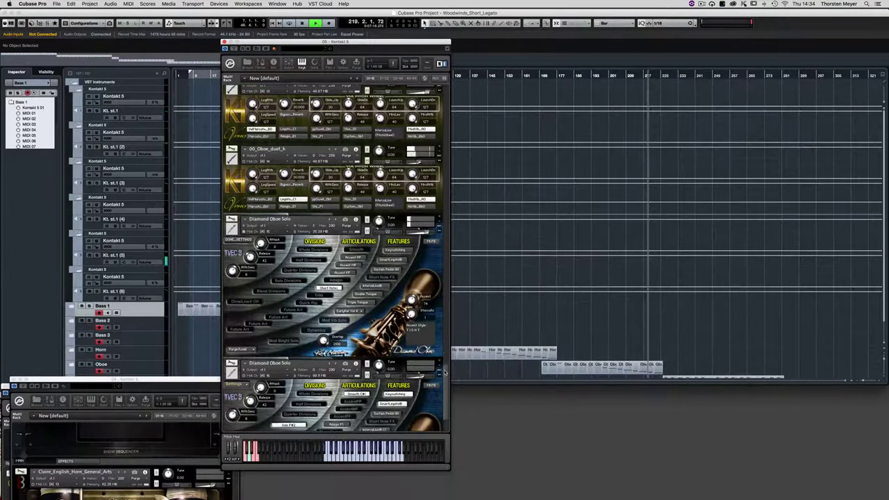
scroll(446, 373, "down", 4)
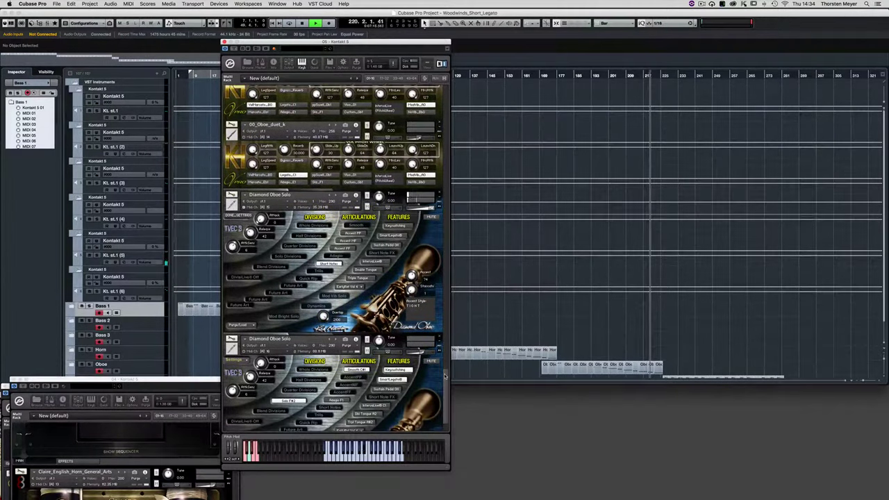
scroll(445, 376, "down", 3)
scroll(445, 379, "down", 3)
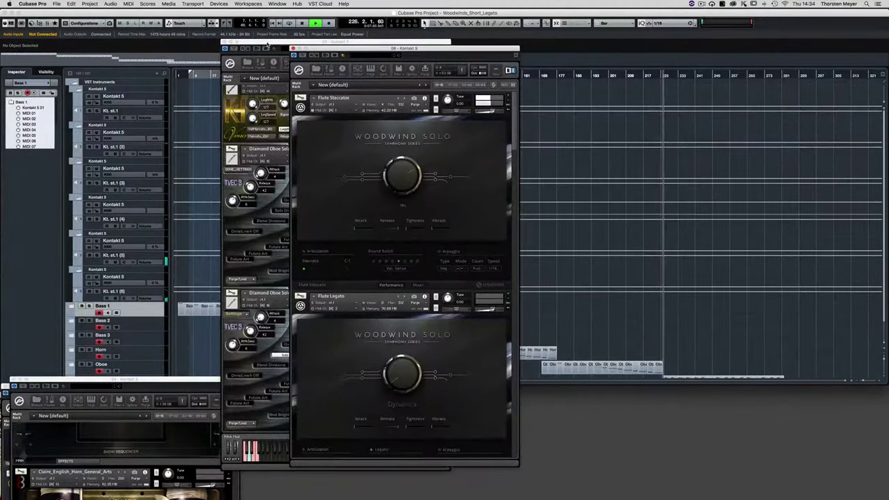
Park the 05 Kontakt 5 window over the lower arrangement and audition the 06 rack's Woodwind Solo Flute Staccato and Flute Legato patches
left_click_drag(260, 56, 57, 339)
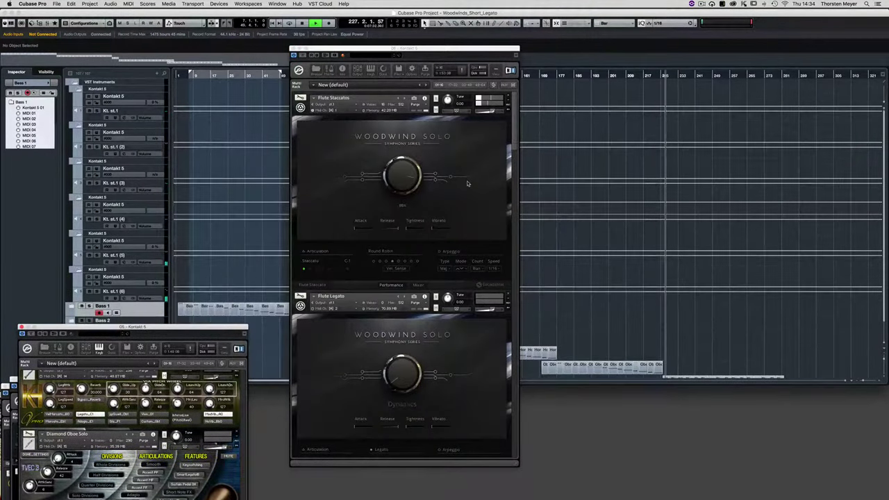
scroll(500, 166, "down", 5)
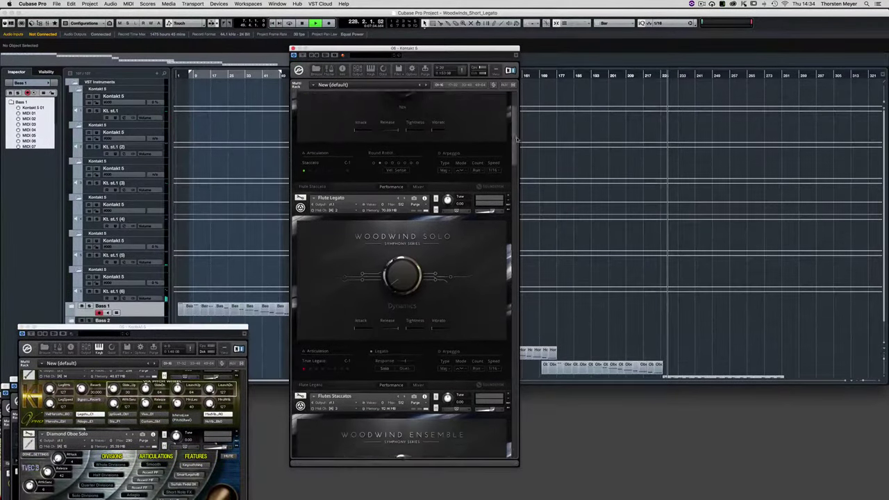
scroll(516, 144, "down", 2)
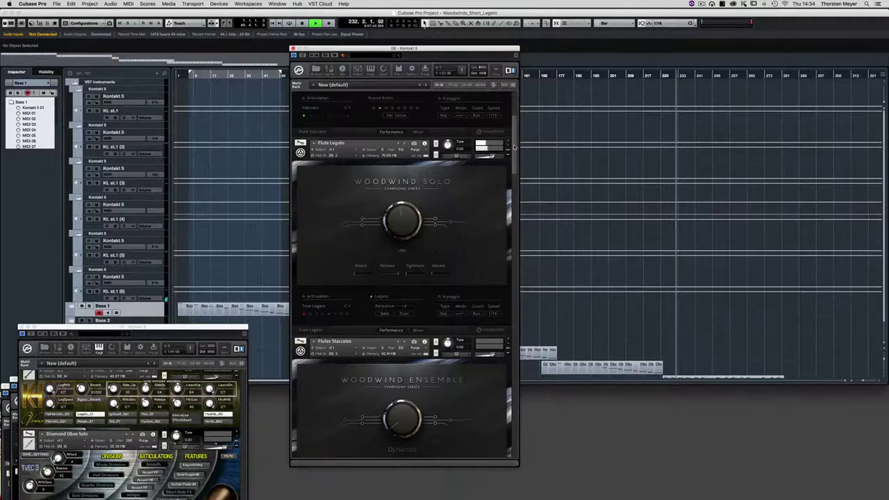
Audition the Woodwind Ensemble Flutes Staccato and Flutes Legato patches during playback
scroll(510, 160, "down", 10)
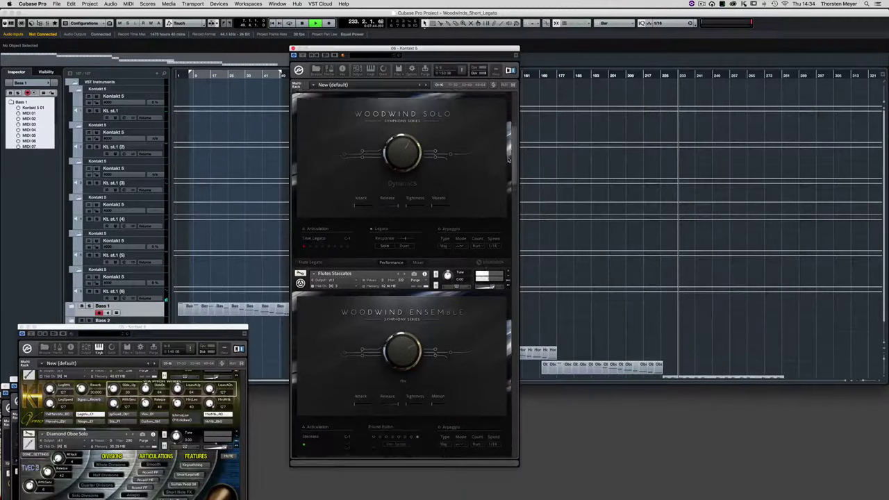
scroll(504, 173, "down", 3)
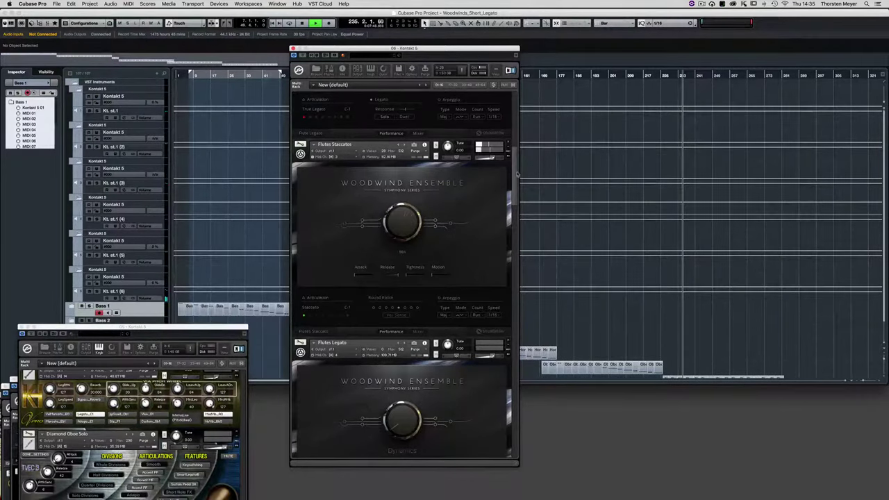
scroll(505, 191, "down", 9)
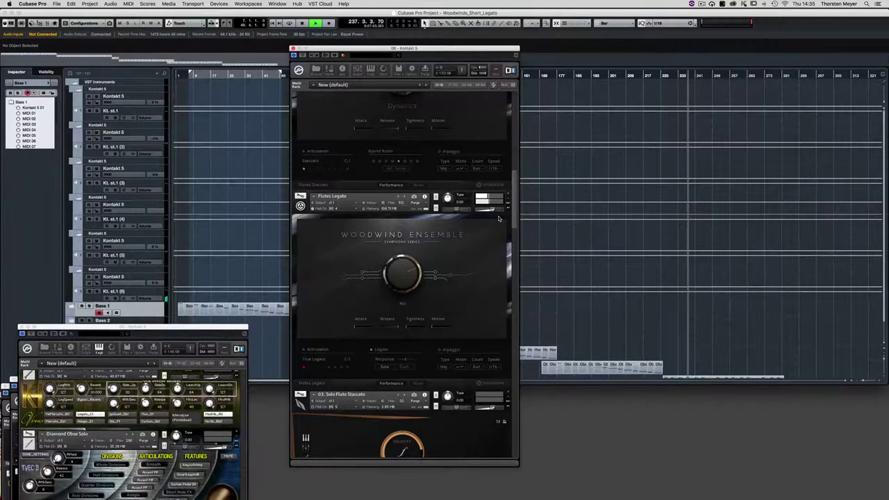
scroll(496, 220, "down", 10)
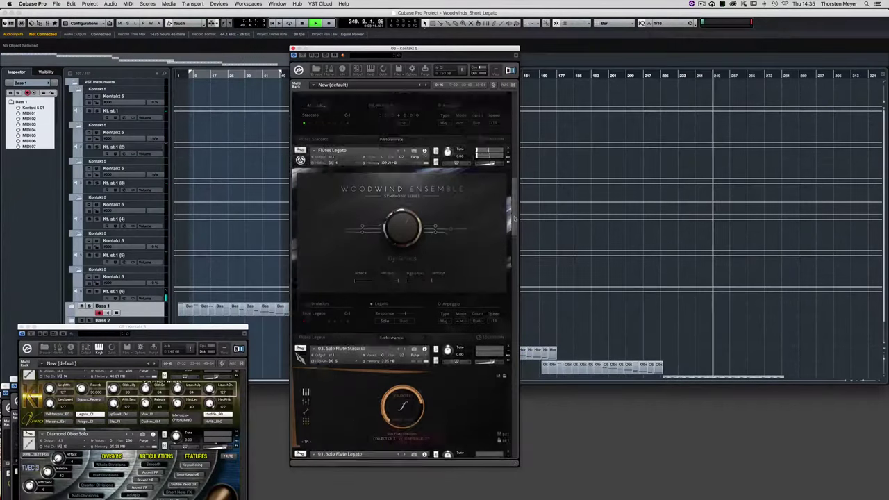
Move playback back to about bar 239 and bring the Solo Flute Staccato and Solo Flute Legato patches into view
scroll(509, 254, "down", 5)
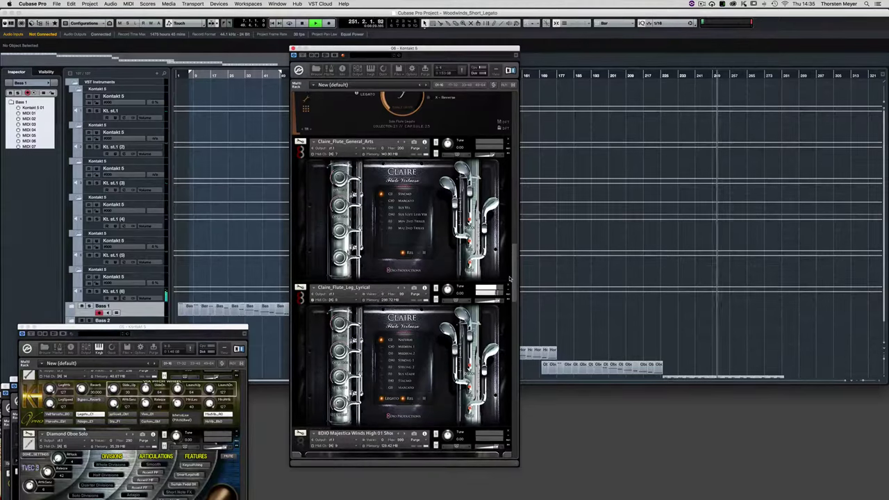
left_click(690, 75)
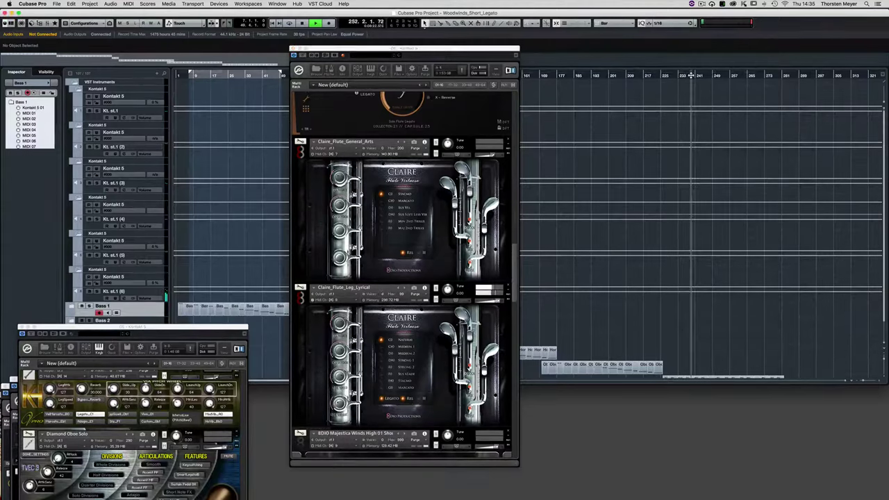
scroll(517, 271, "up", 10)
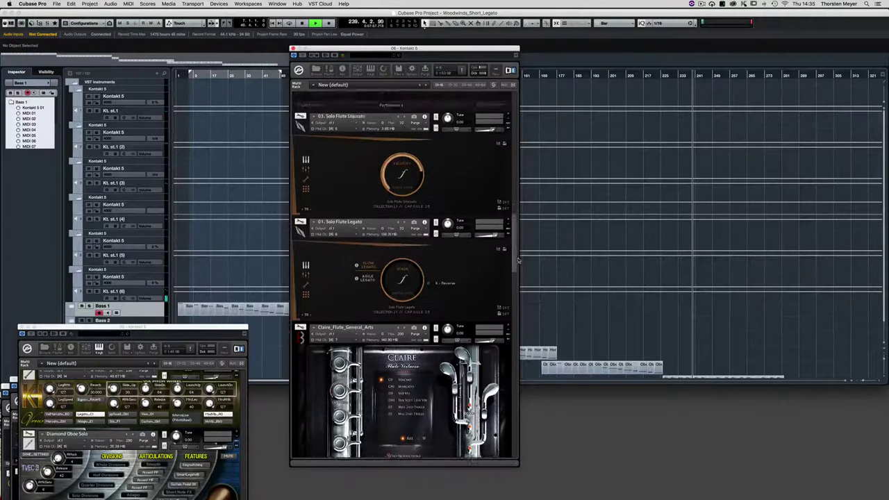
scroll(520, 245, "down", 3)
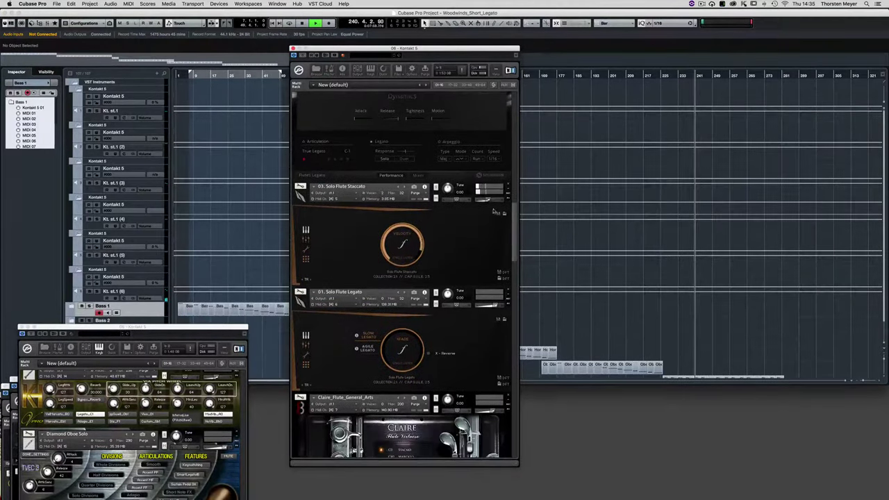
Audition the Solo Flute Staccato and Solo Flute Legato patches, followed by Claire_Flute_General_Arts and Claire_Flute_Leg_Lyrical, during playback
mouse_move(497, 203)
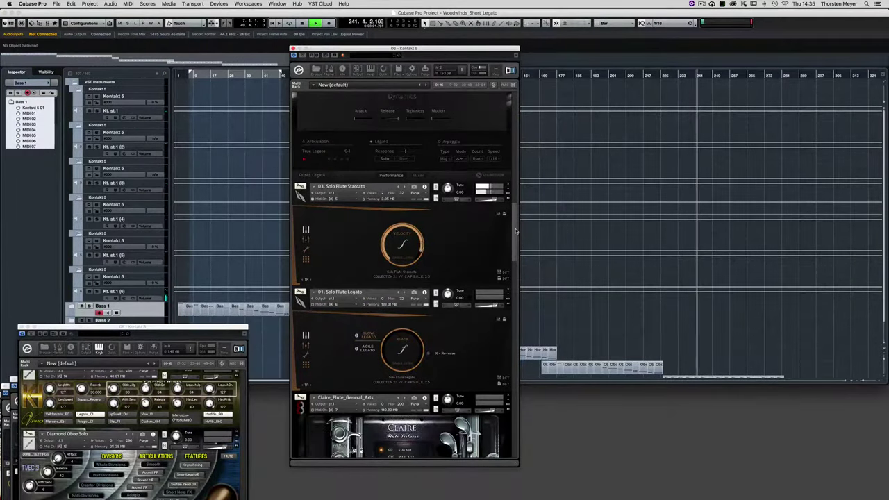
scroll(514, 236, "down", 5)
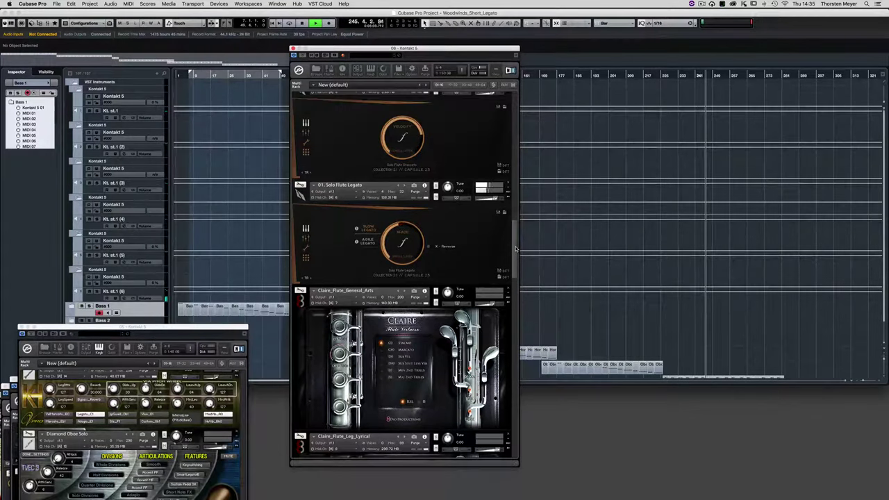
scroll(515, 250, "down", 3)
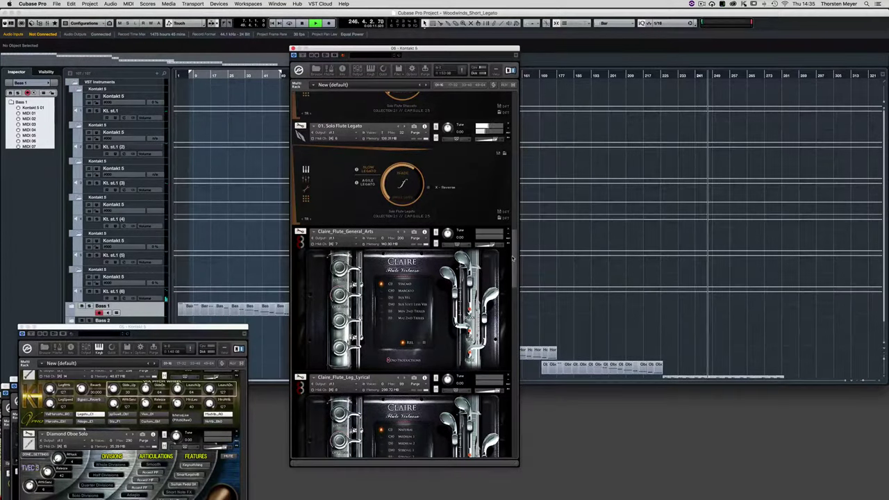
scroll(513, 259, "down", 3)
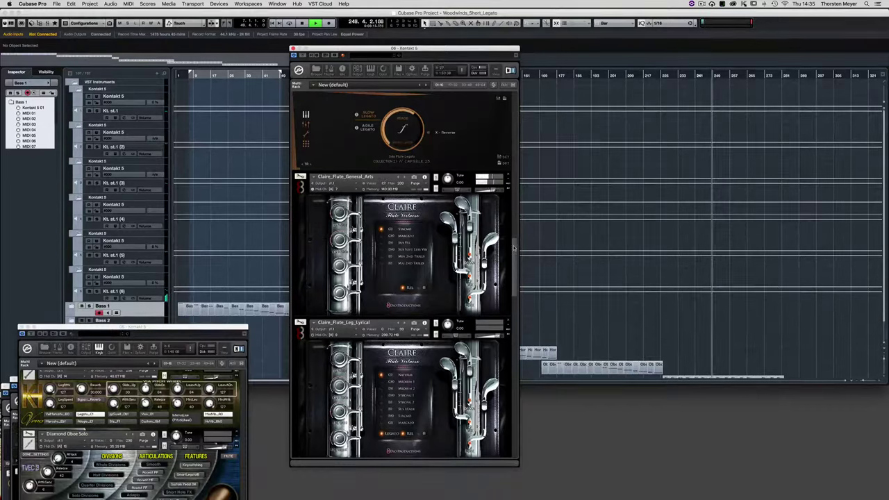
scroll(514, 254, "down", 8)
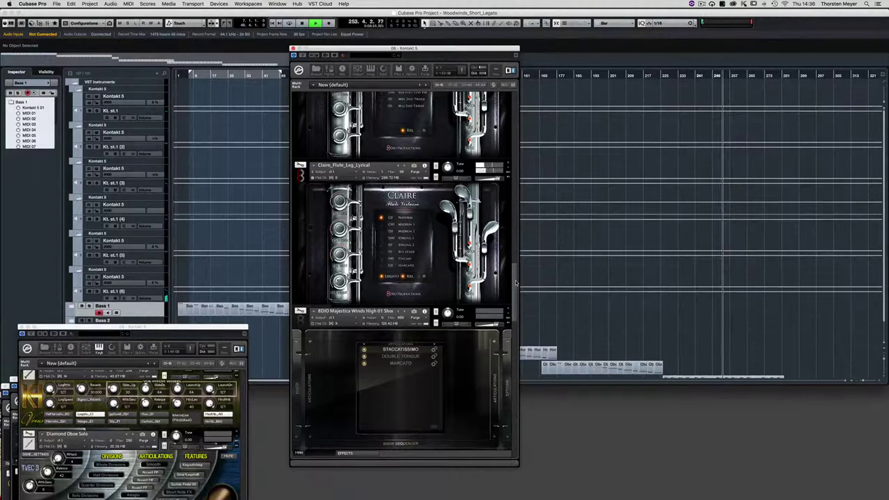
Audition the short and long 8DIO Majestica Winds High patches and the two Symphobia Woodwind Ensemble patches
left_click_drag(517, 283, 516, 306)
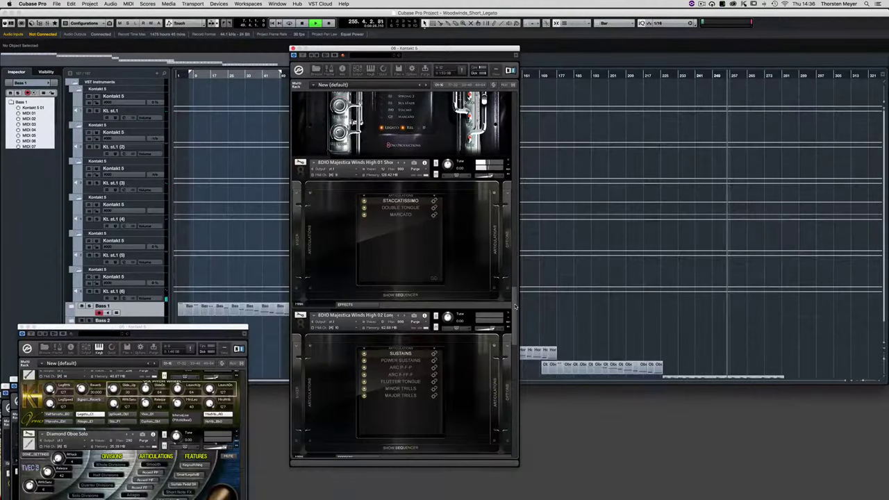
left_click_drag(515, 307, 515, 327)
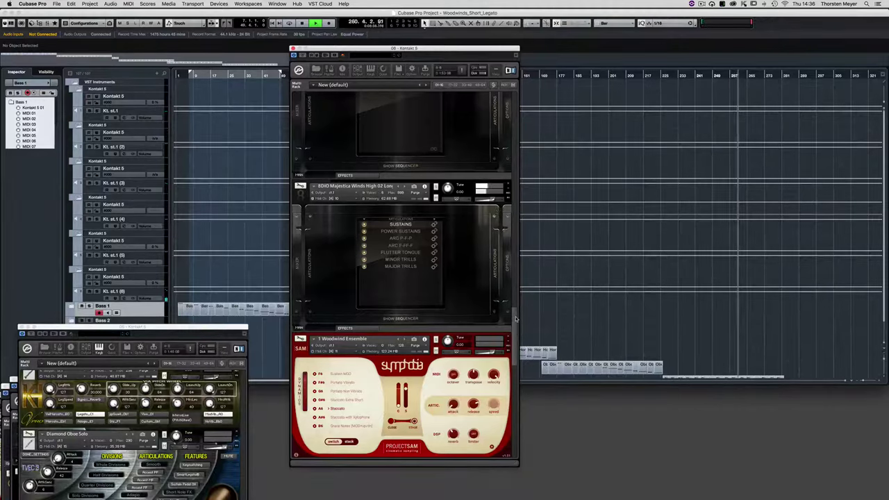
left_click_drag(515, 319, 516, 345)
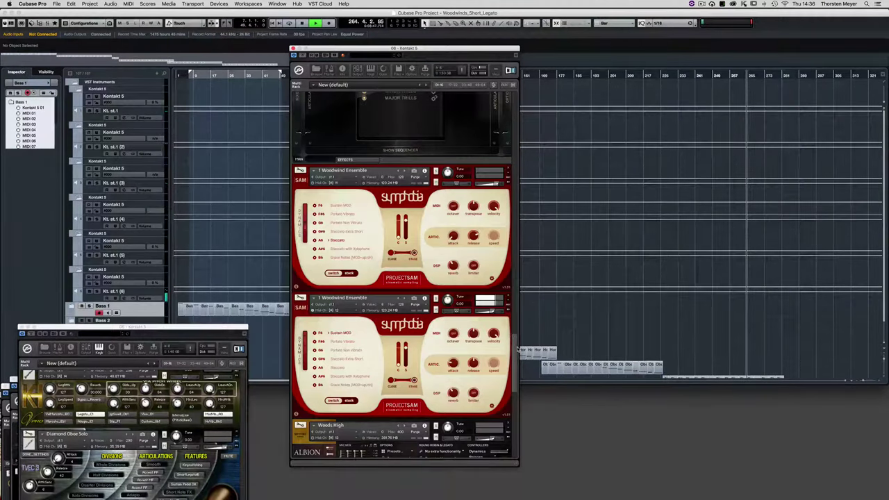
Audition the short and long Albion Woods High patches and the closing pair of Claire flute patches in the 06 rack
left_click_drag(517, 349, 515, 375)
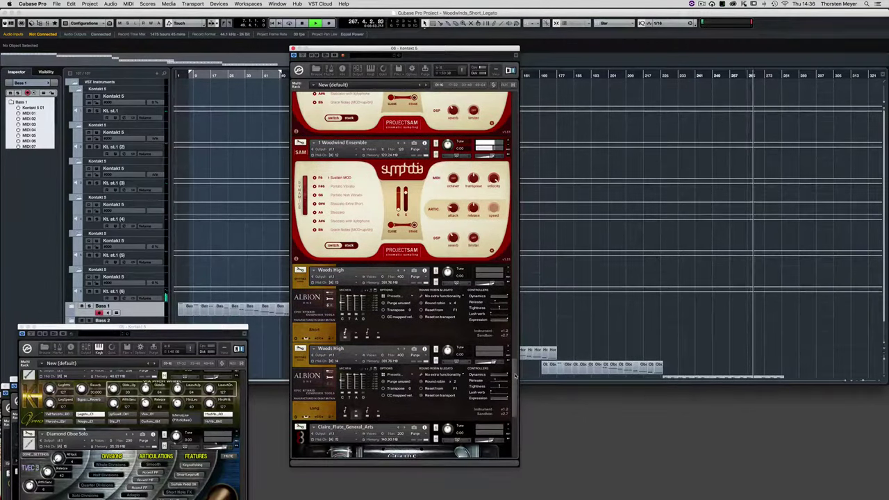
left_click_drag(514, 376, 518, 382)
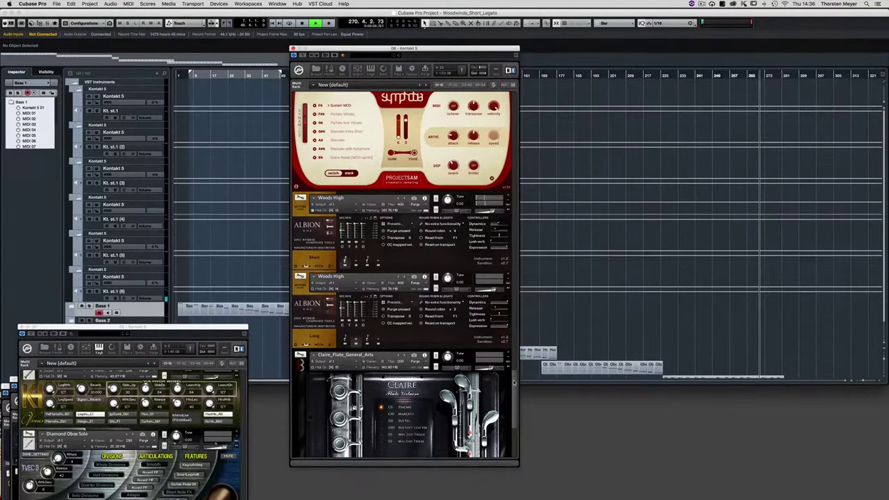
left_click_drag(515, 381, 511, 415)
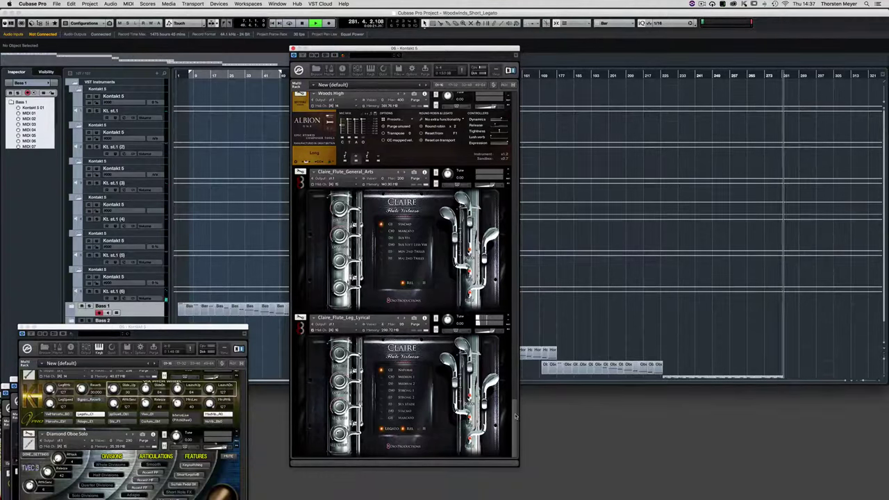
Stop playback and line up the 06, 05 and 04 Kontakt 5 windows side by side, each rack showing its first patches
left_click_drag(516, 415, 828, 45)
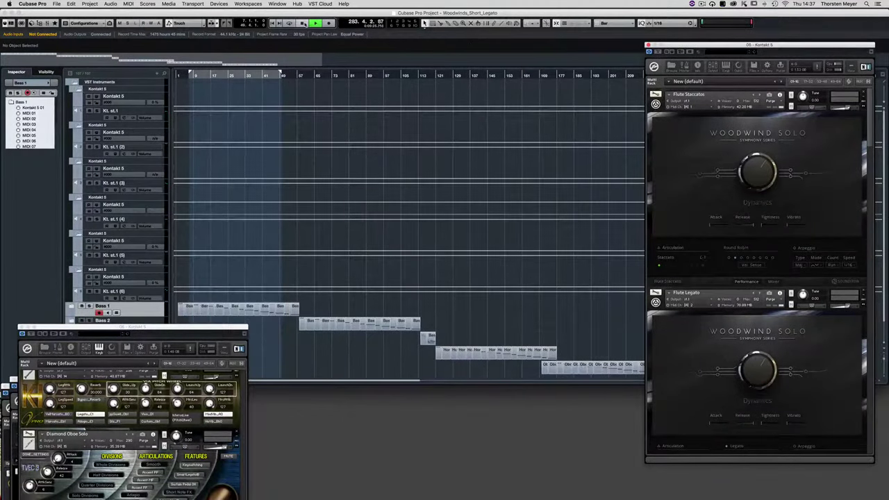
left_click_drag(205, 330, 606, 47)
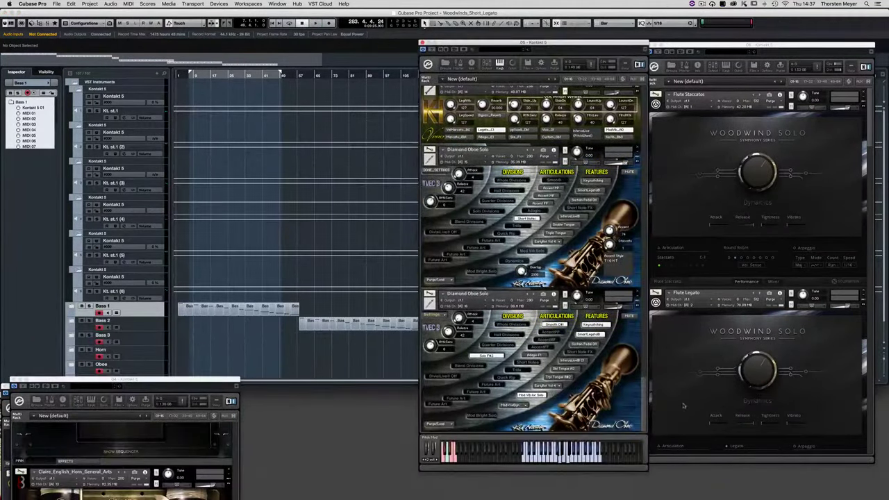
left_click_drag(644, 415, 648, 250)
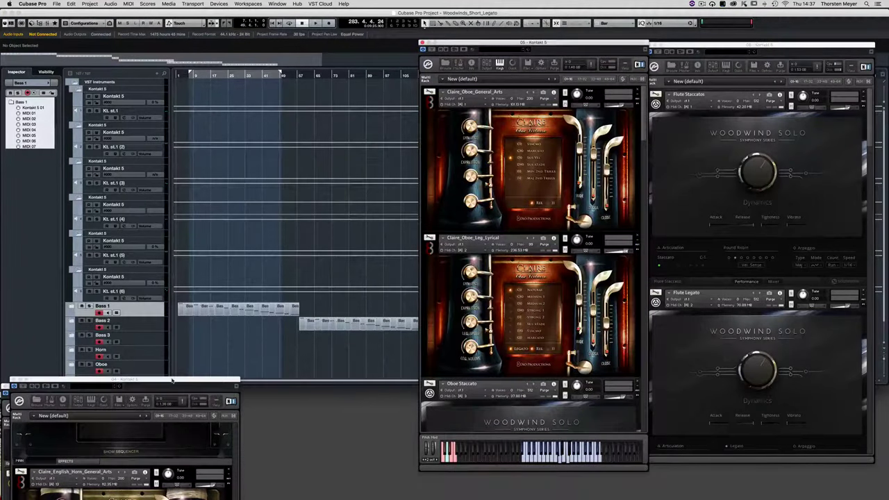
left_click_drag(173, 380, 451, 53)
left_click_drag(514, 403, 510, 91)
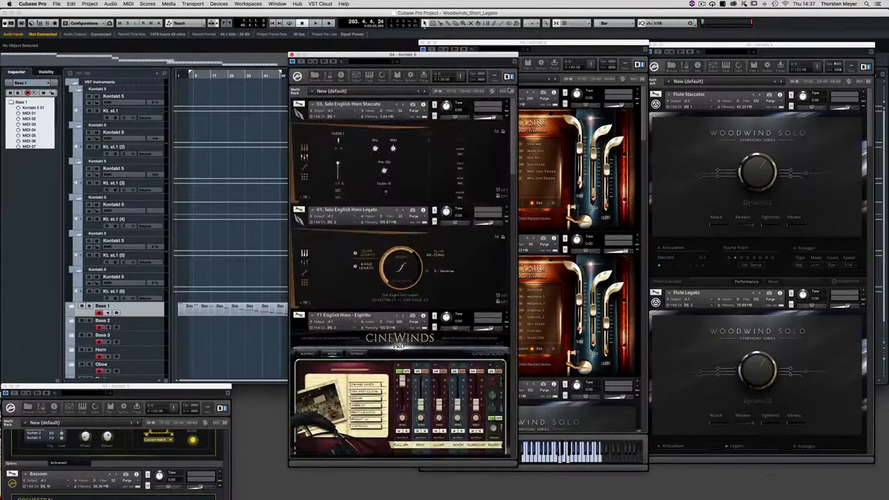
Place the 02 and 01 Kontakt 5 windows beside the other racks and return both bassoon racks to their first patches
left_click_drag(139, 387, 345, 84)
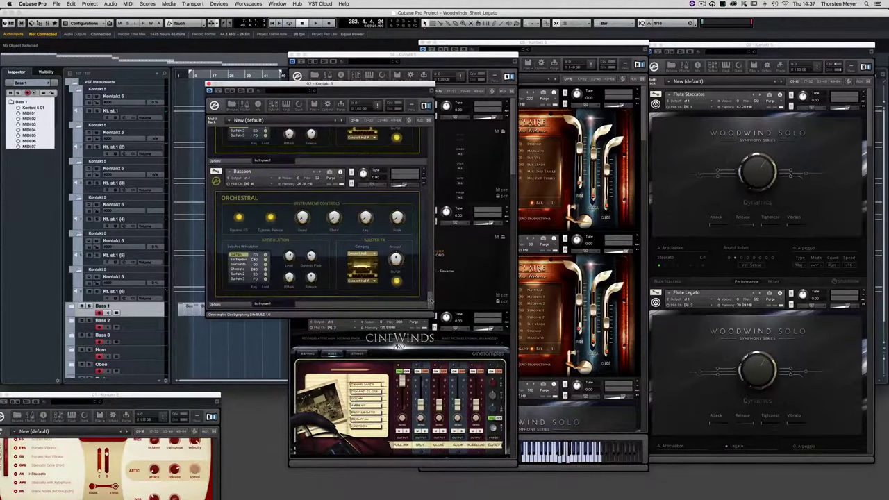
left_click_drag(429, 300, 420, 91)
left_click_drag(111, 395, 172, 58)
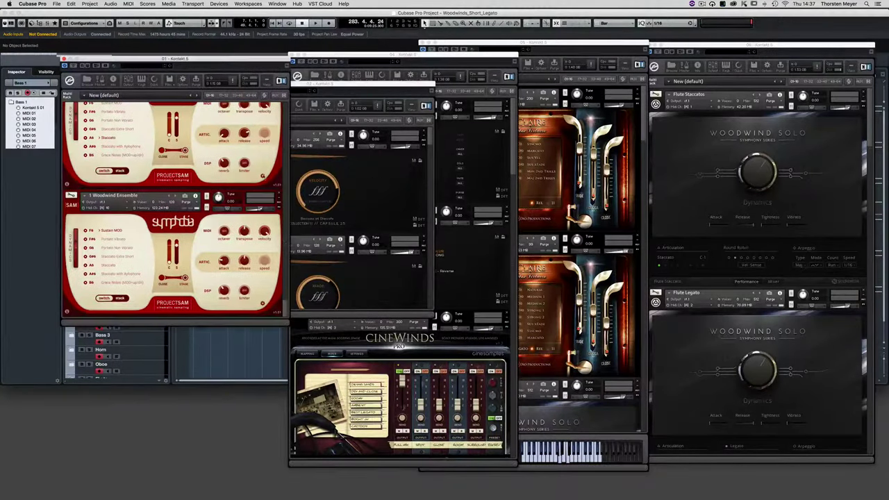
left_click_drag(287, 309, 286, 104)
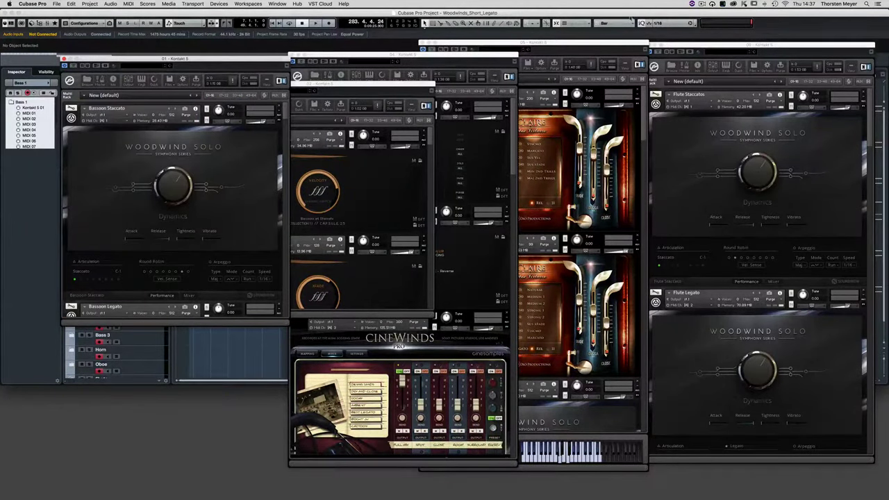